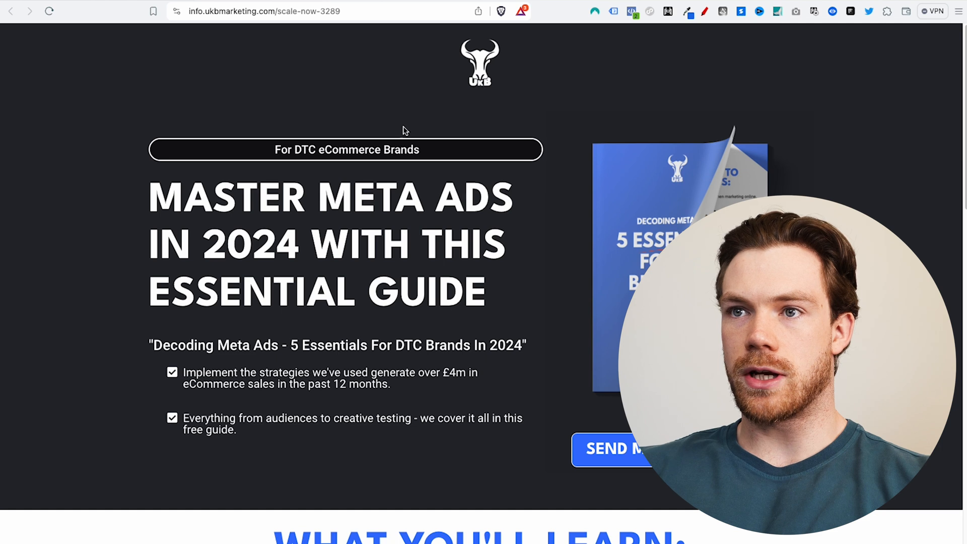
Step: Open DevTools on the local storage for info.ukbmarketing.com and widen the storage table
right_click(328, 84)
click(383, 275)
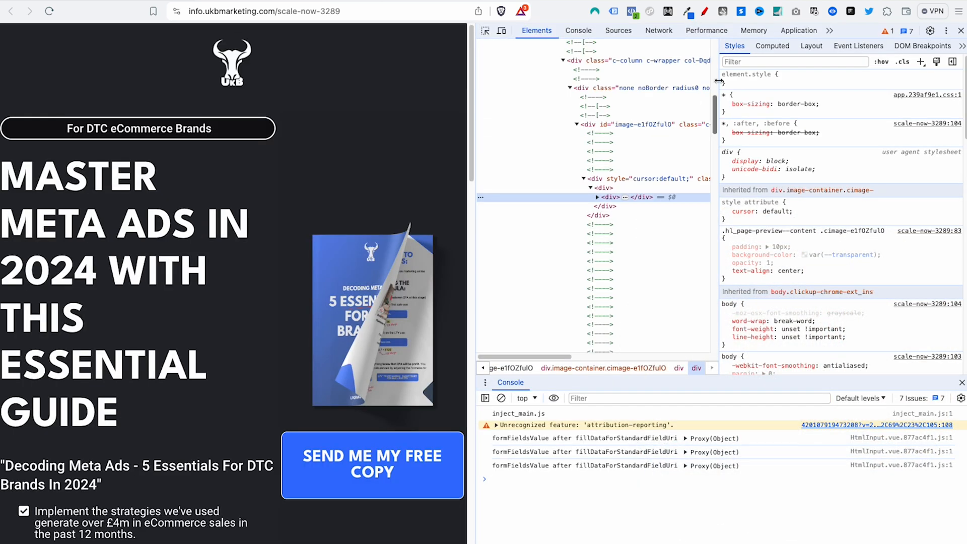
click(779, 32)
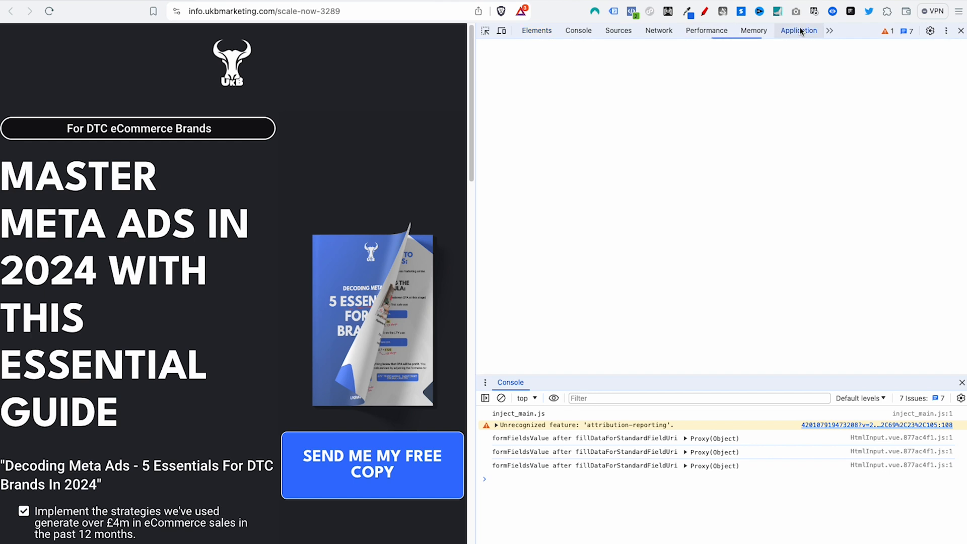
click(525, 121)
click(542, 134)
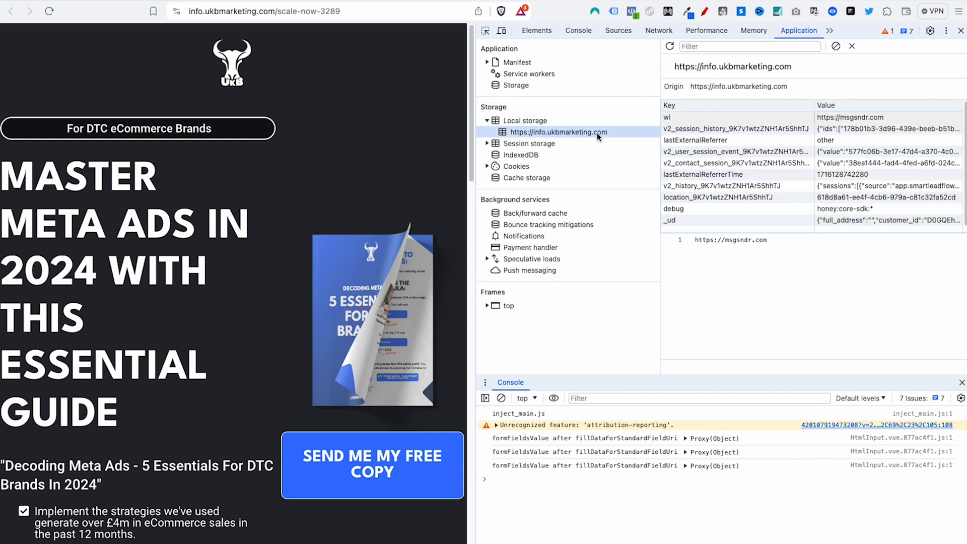
drag(660, 133, 628, 132)
drag(662, 239, 735, 239)
Step: Review the _ud entry's contents, then clear all of the site's local storage
click(643, 221)
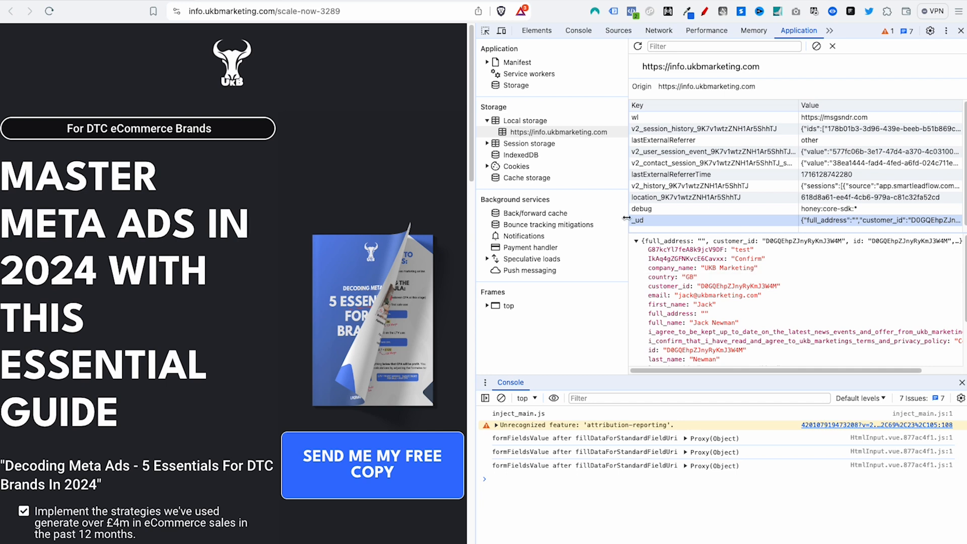
scroll(739, 331, down, 1)
scroll(739, 331, down, 2)
scroll(785, 292, up, 4)
drag(474, 107, 361, 106)
scroll(651, 237, down, 2)
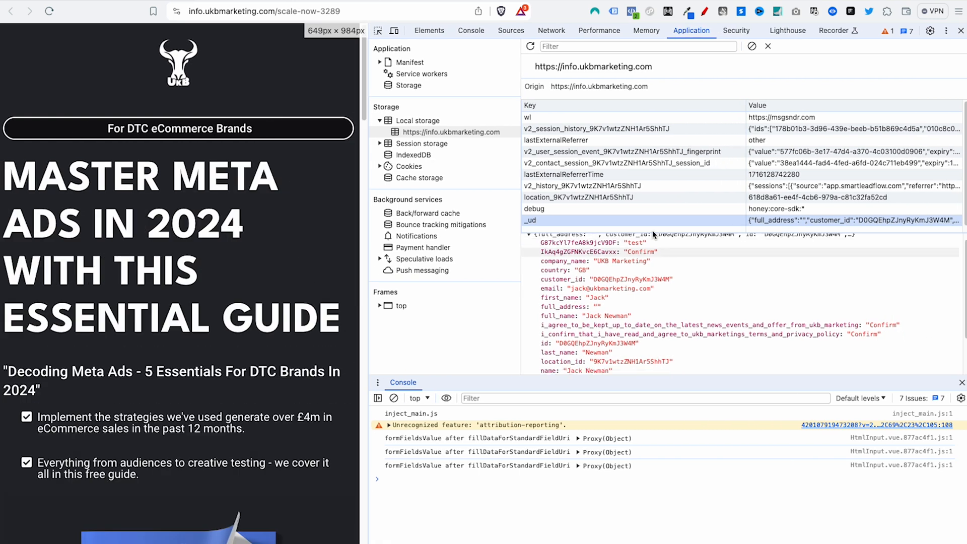
scroll(633, 220, down, 1)
scroll(691, 285, up, 1)
scroll(571, 255, down, 1)
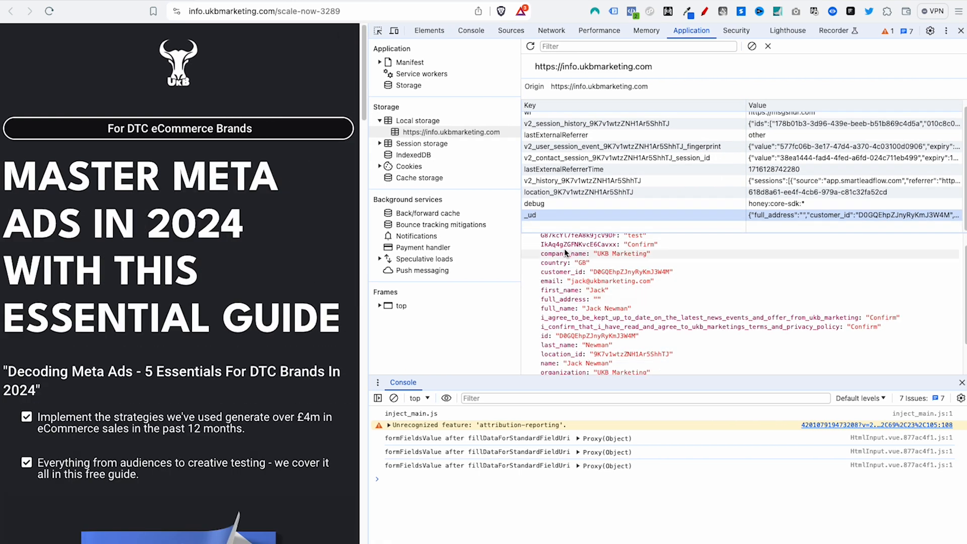
scroll(654, 284, up, 1)
click(751, 46)
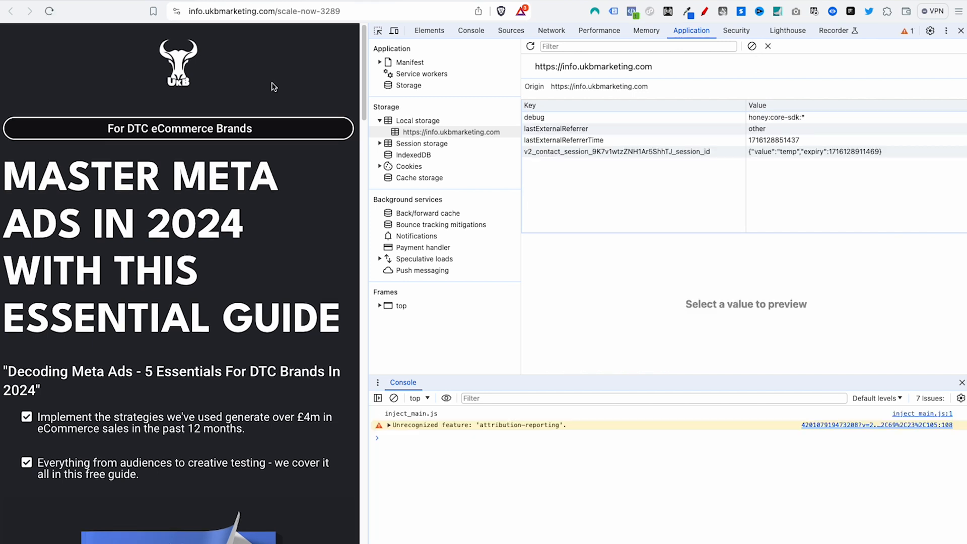
scroll(206, 349, down, 10)
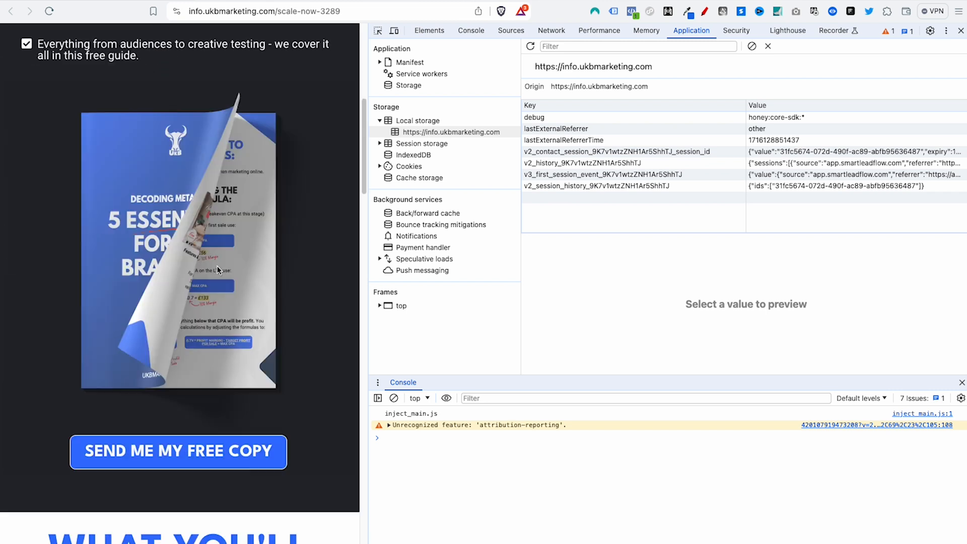
Step: Submit the Send Me My Free Copy lead form using autofilled contact details
click(220, 373)
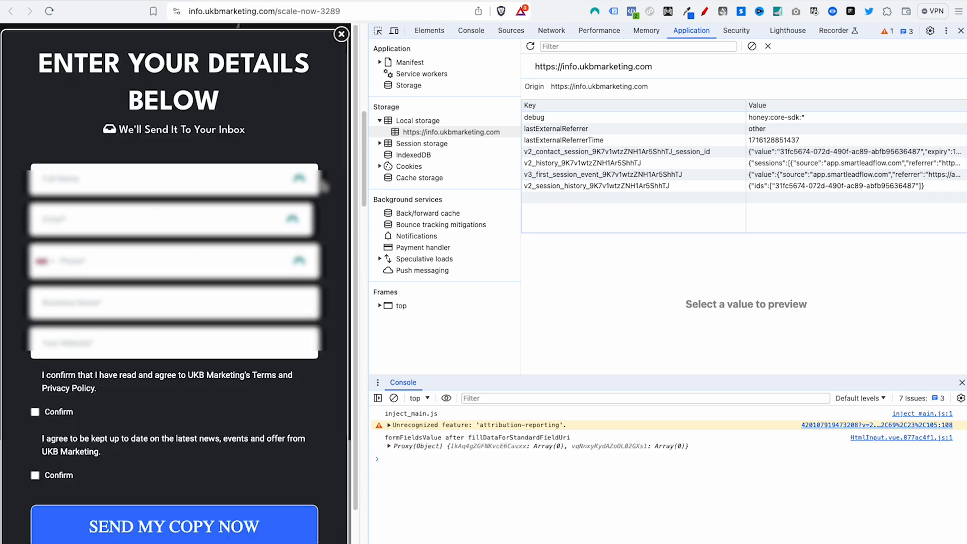
click(181, 184)
click(116, 239)
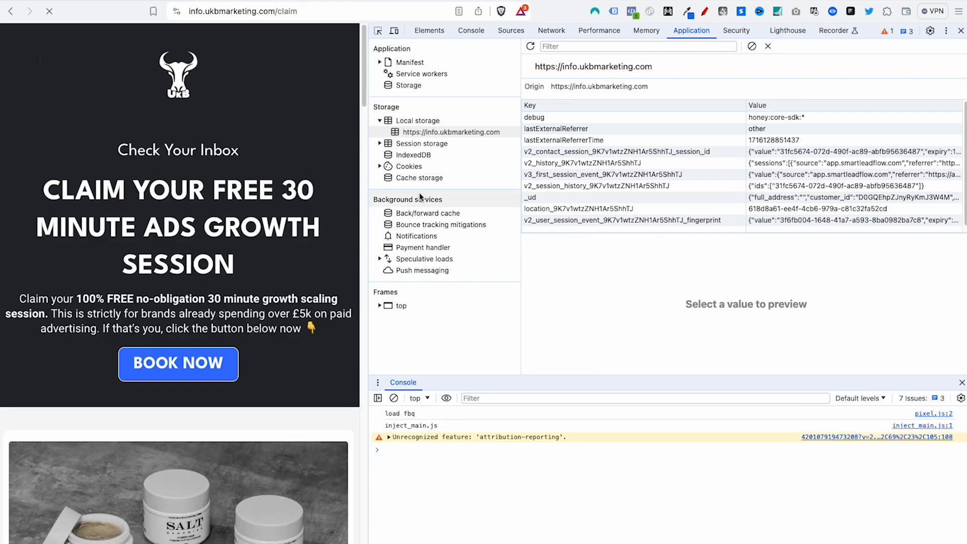
Step: Inspect the refreshed _ud entry with first_name and email, and select the JavaScript function to copy
click(543, 200)
scroll(604, 289, down, 1)
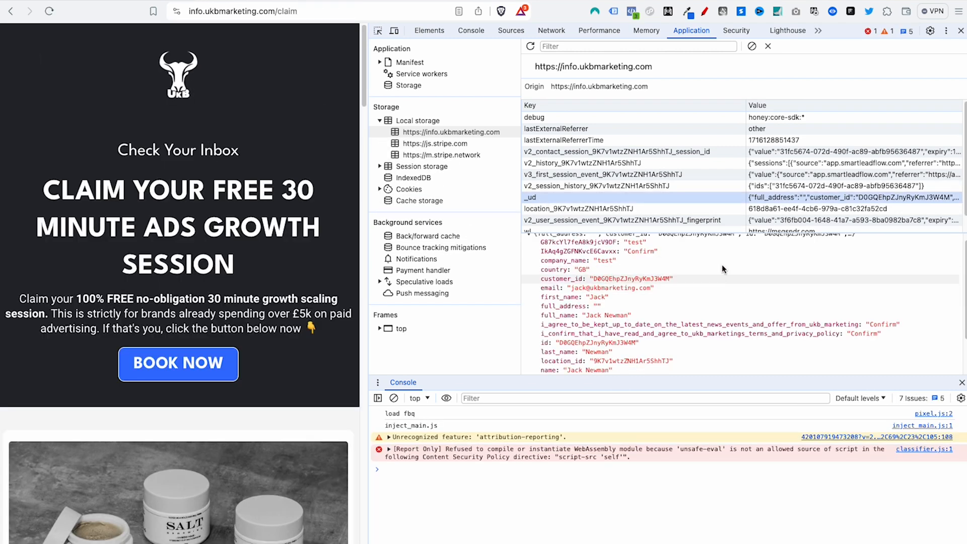
scroll(641, 297, down, 2)
scroll(599, 295, up, 2)
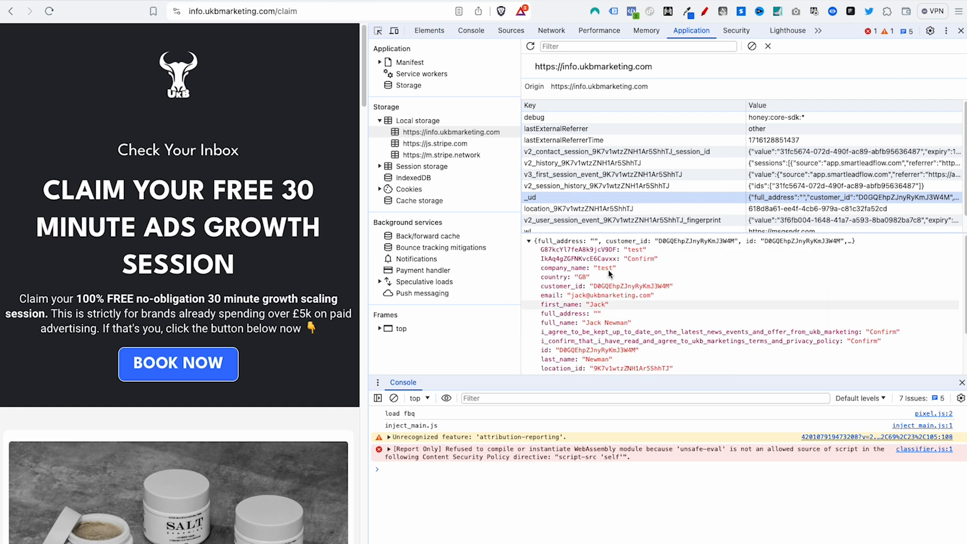
scroll(576, 326, down, 2)
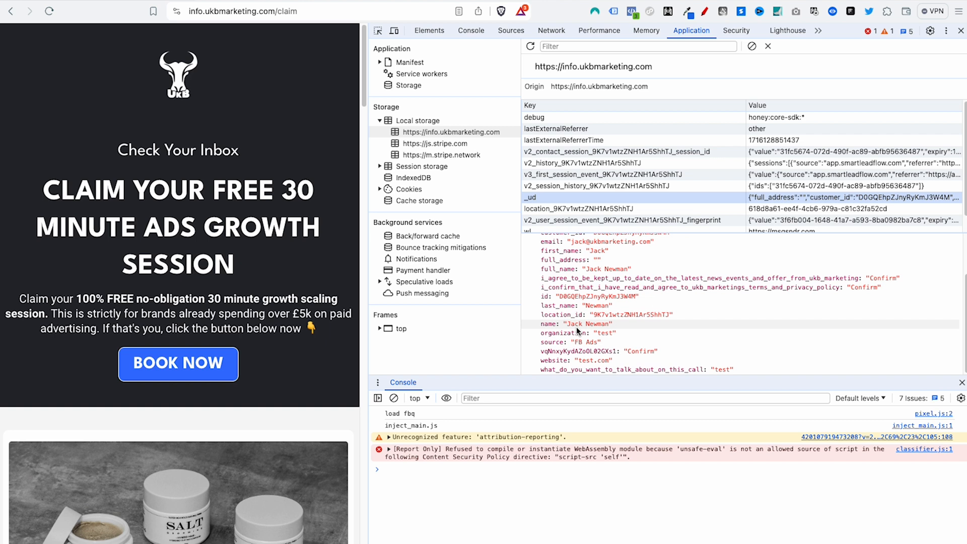
scroll(635, 310, up, 2)
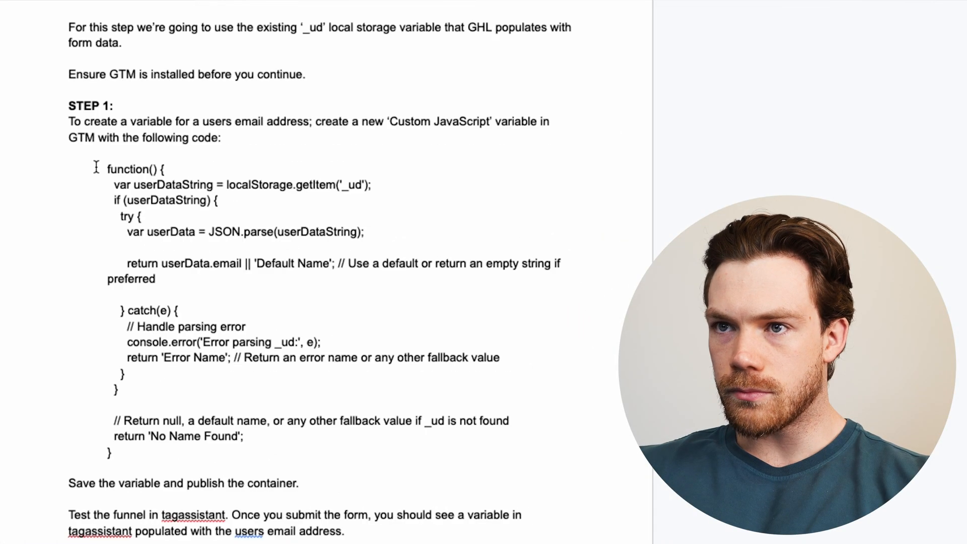
drag(96, 167, 326, 454)
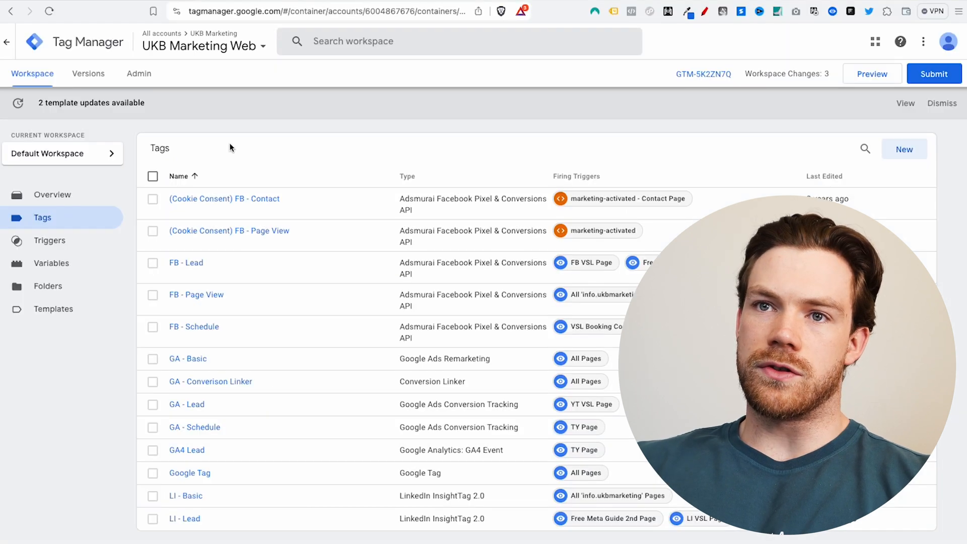
Step: Create a new user-defined variable named First Name _UD
click(61, 263)
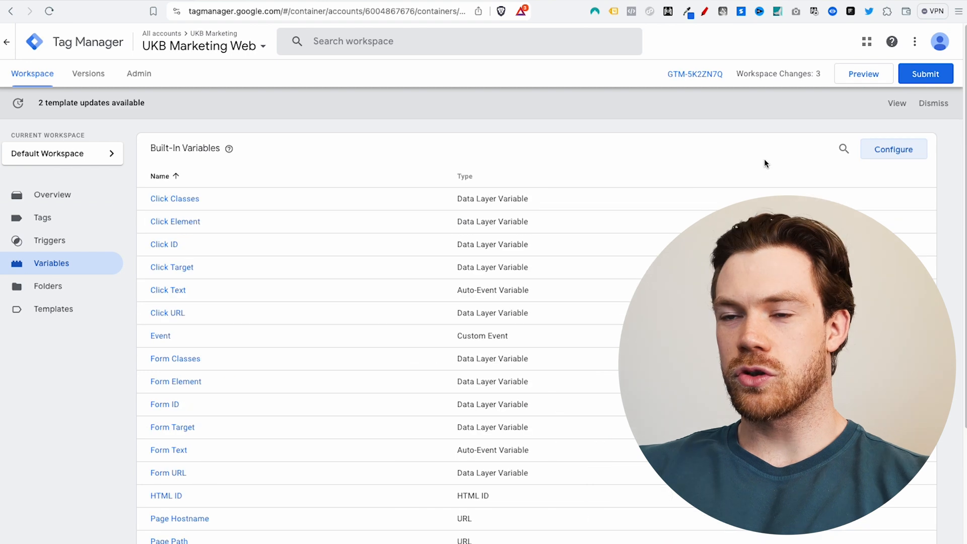
scroll(432, 397, down, 4)
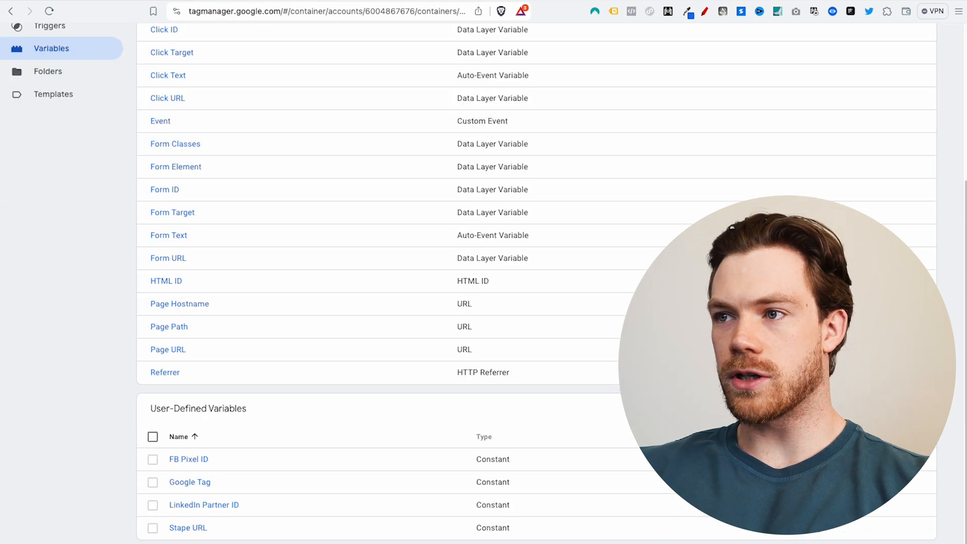
click(904, 409)
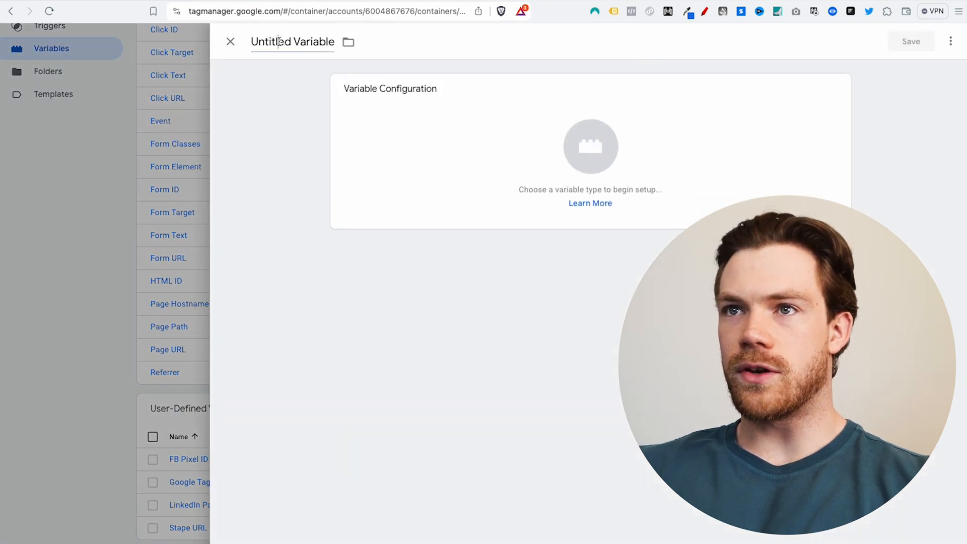
click(279, 42)
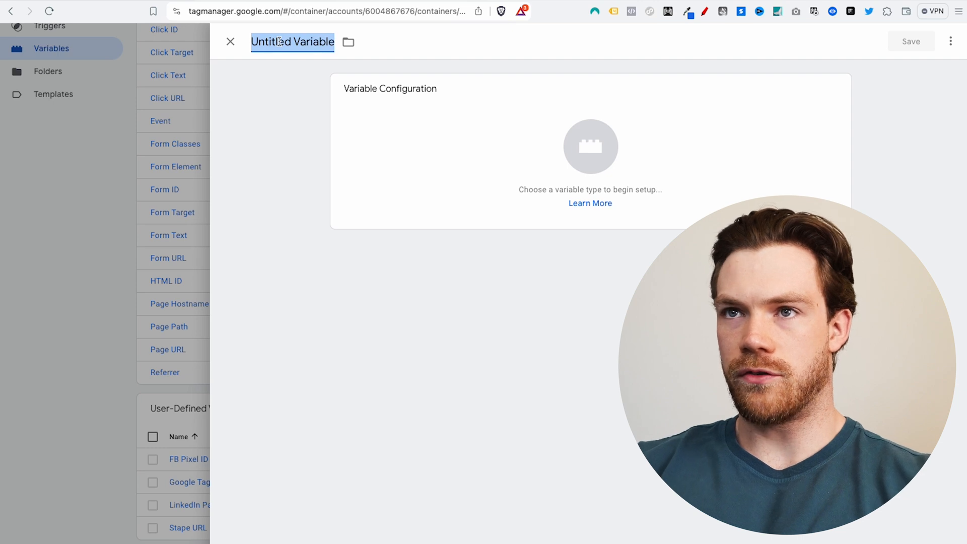
text(First NAme)
key(BackSpace)
key(BackSpace)
key(BackSpace)
text(ame)
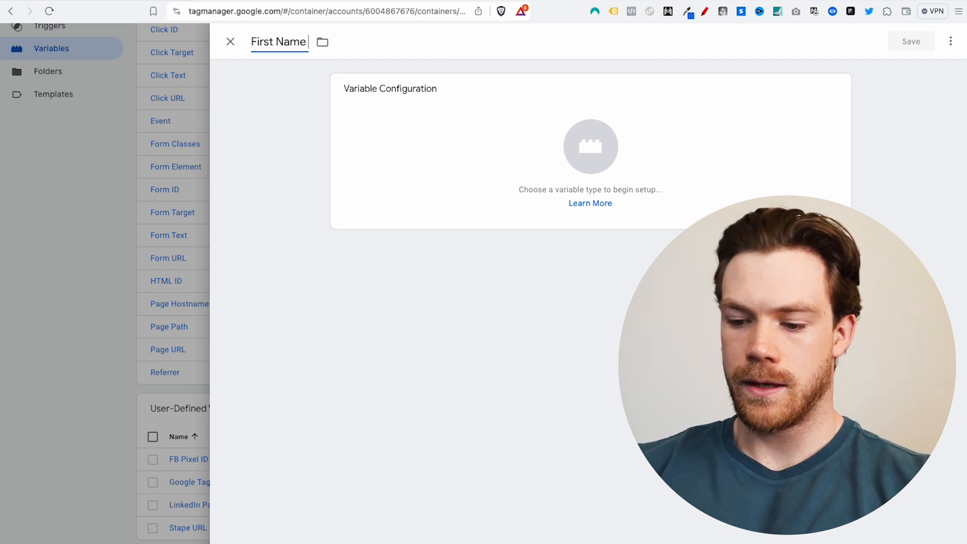
text( _U)
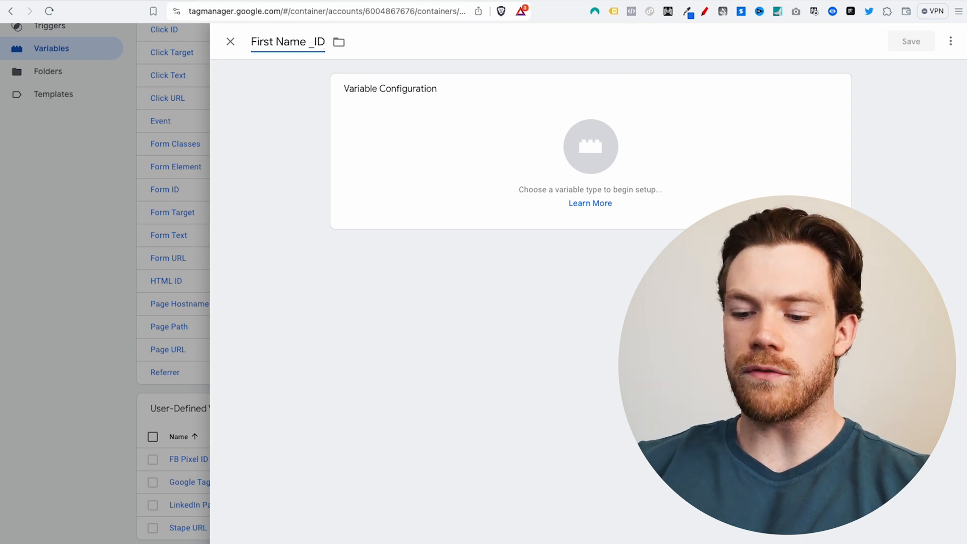
text(D)
Step: Make it a Custom JavaScript variable with the pasted code and highlight the localStorage.getItem('_ud') line
click(567, 166)
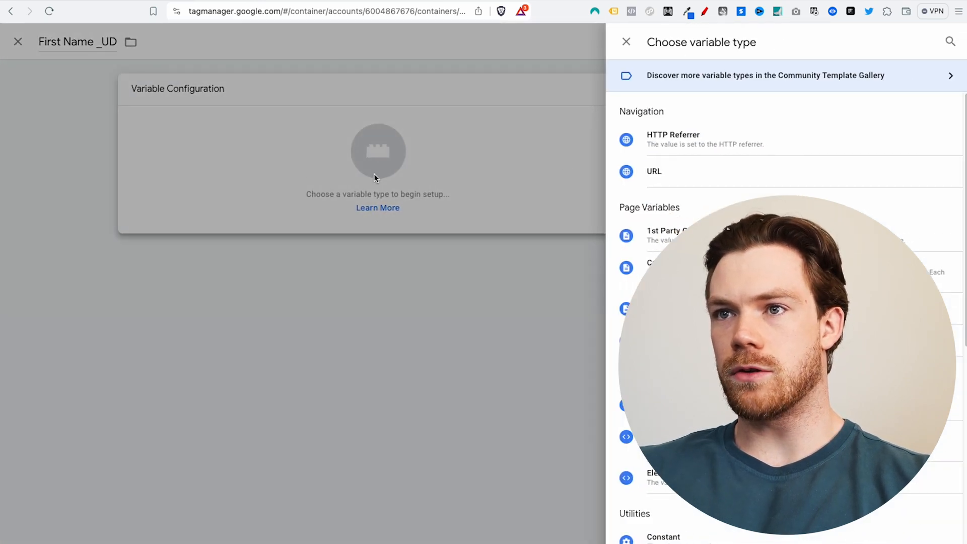
scroll(673, 207, down, 8)
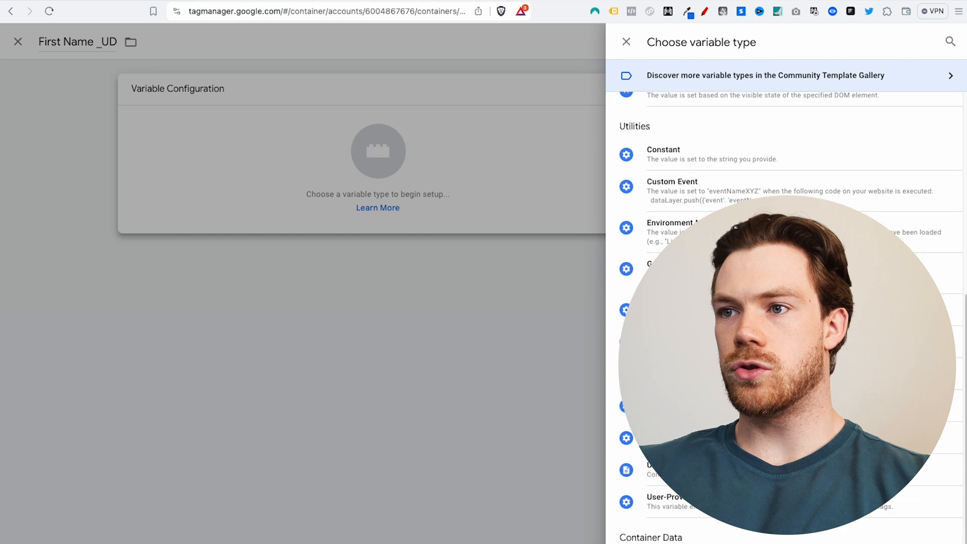
scroll(705, 297, down, 2)
scroll(705, 297, up, 6)
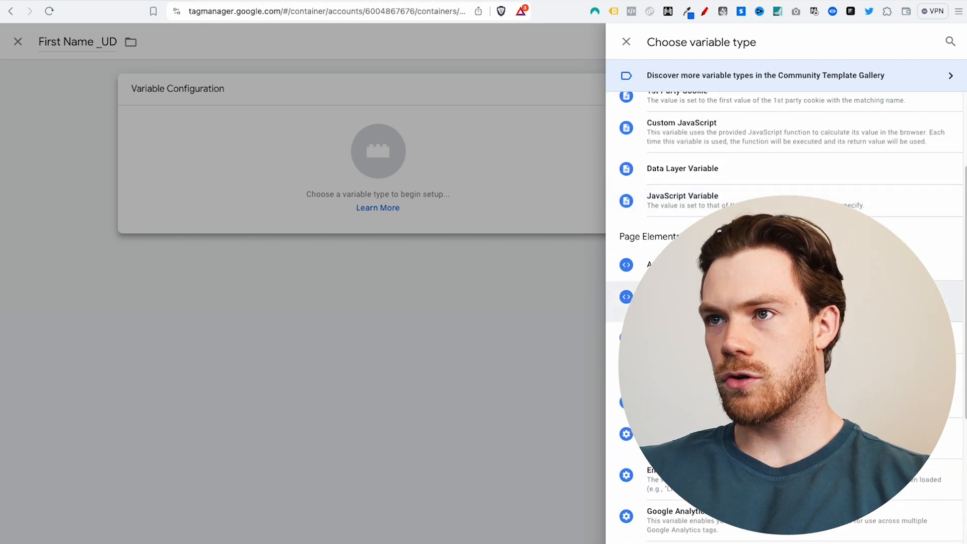
scroll(738, 197, up, 2)
click(715, 201)
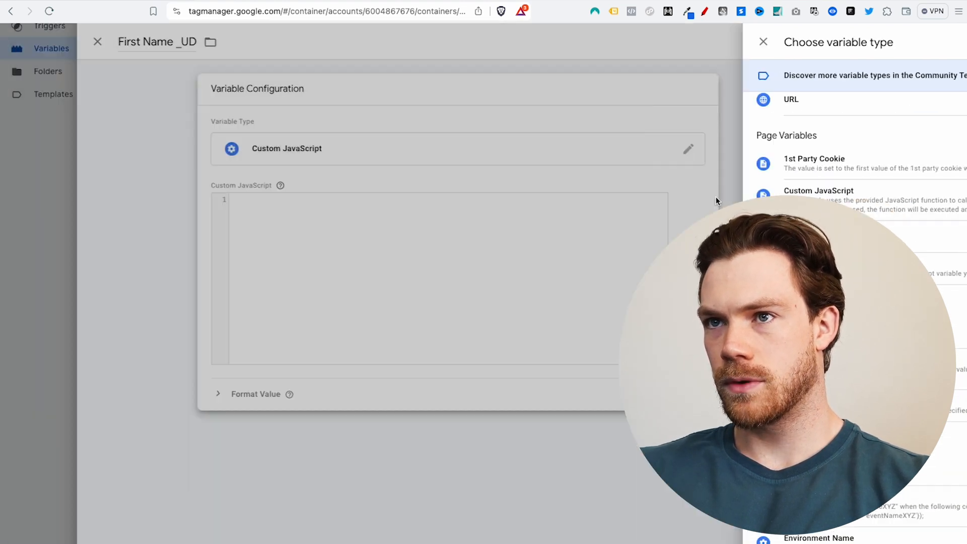
click(495, 254)
key(ctrl+v)
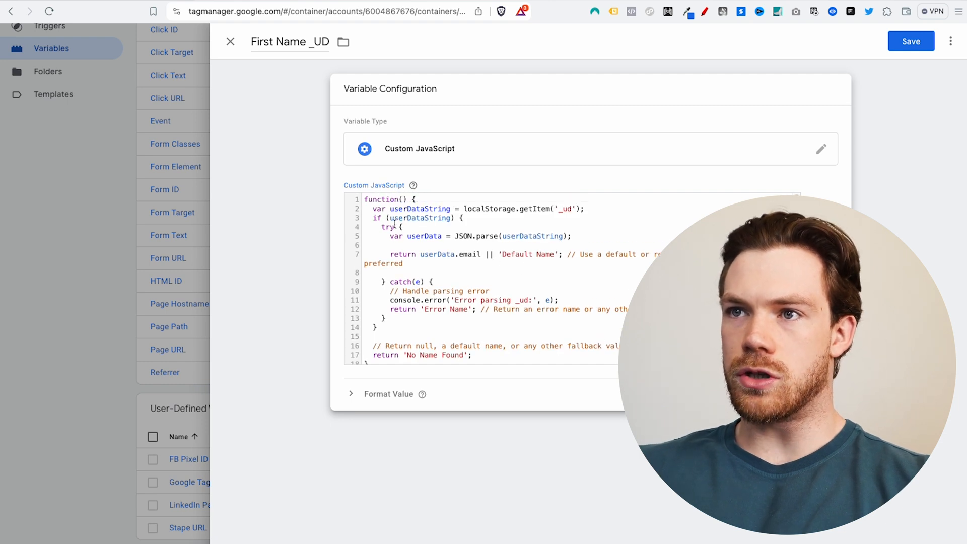
drag(601, 206, 376, 208)
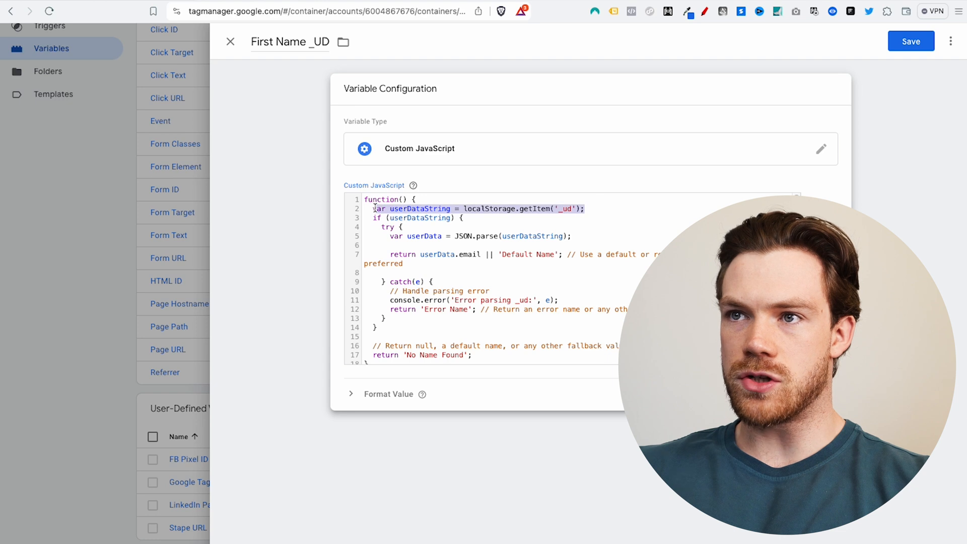
click(588, 210)
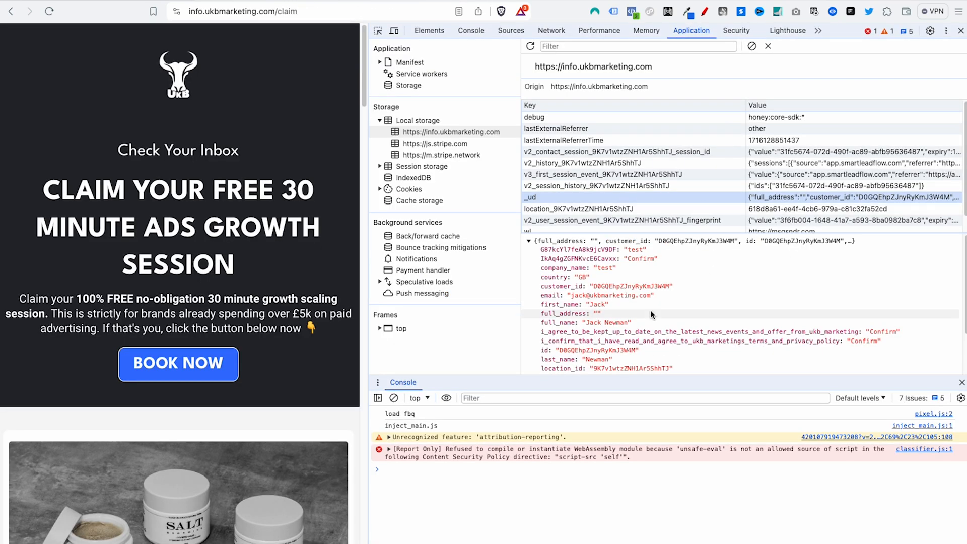
scroll(645, 261, down, 3)
scroll(627, 279, up, 1)
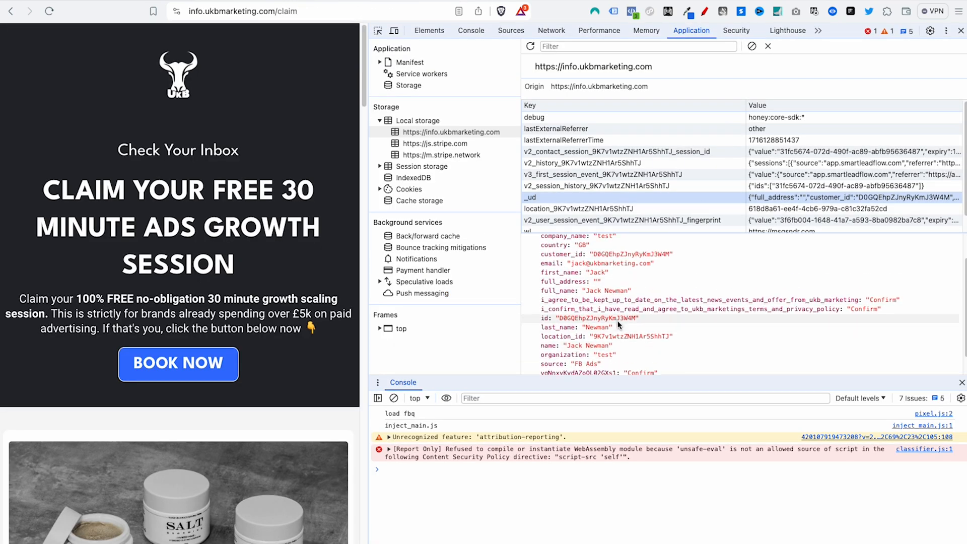
scroll(604, 312, up, 2)
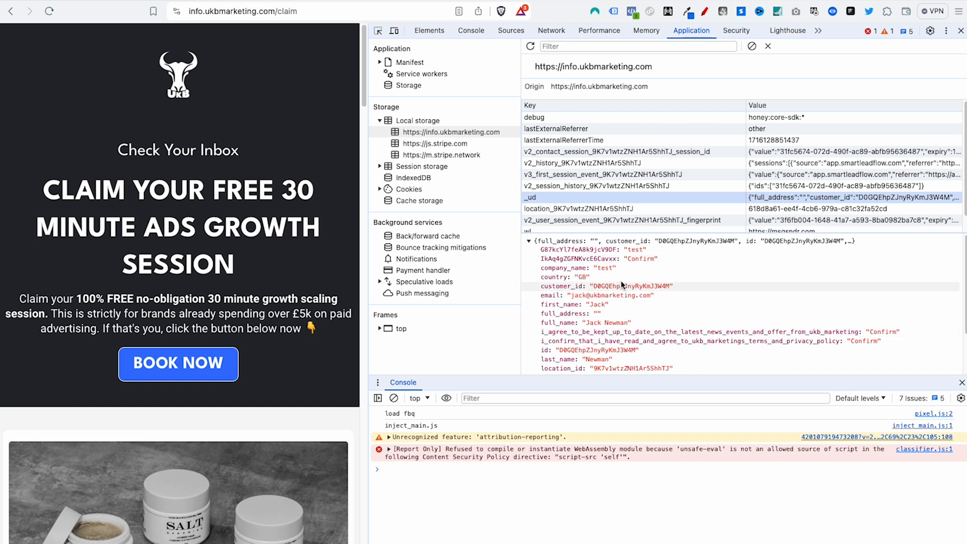
scroll(629, 287, down, 2)
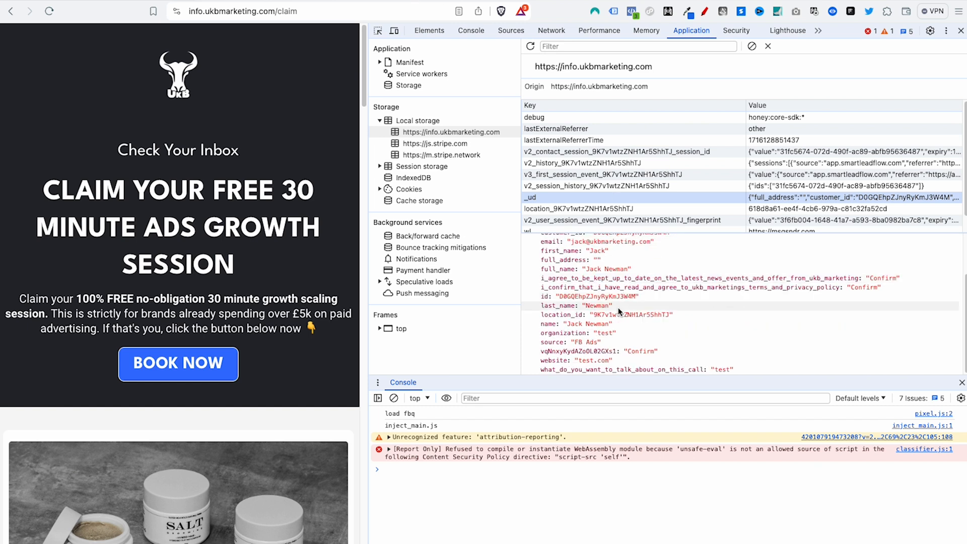
click(391, 1)
click(299, 1)
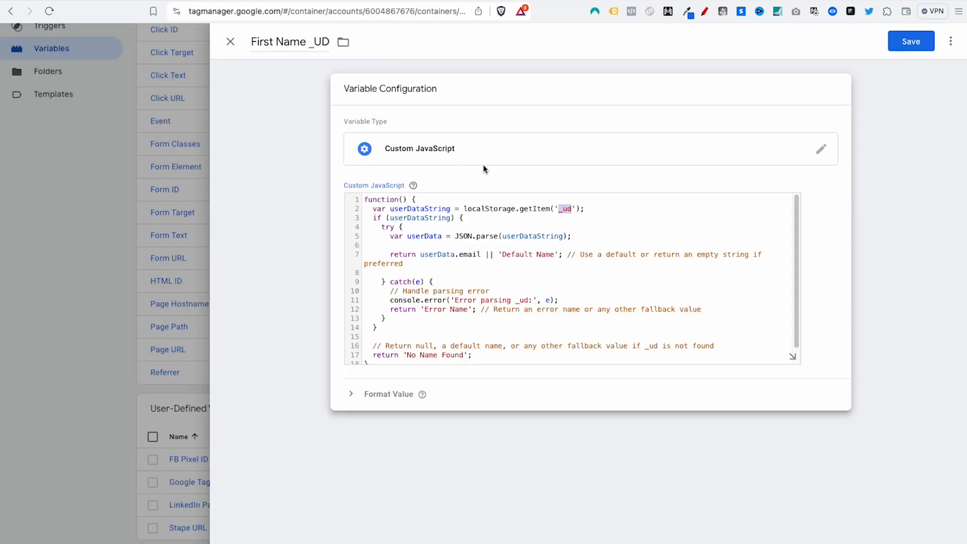
scroll(551, 270, down, 1)
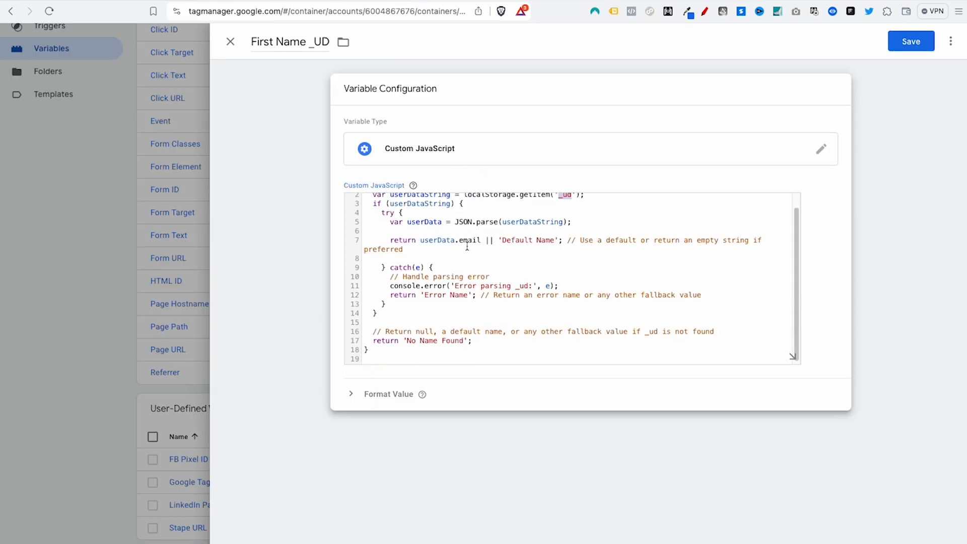
scroll(428, 247, up, 1)
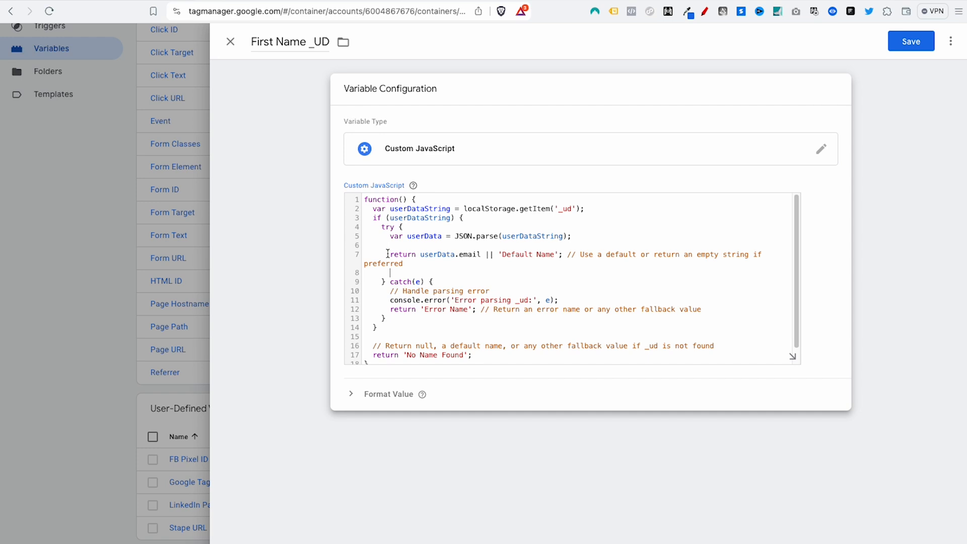
drag(387, 254, 479, 256)
click(478, 256)
triple_click(472, 253)
click(470, 253)
click(509, 0)
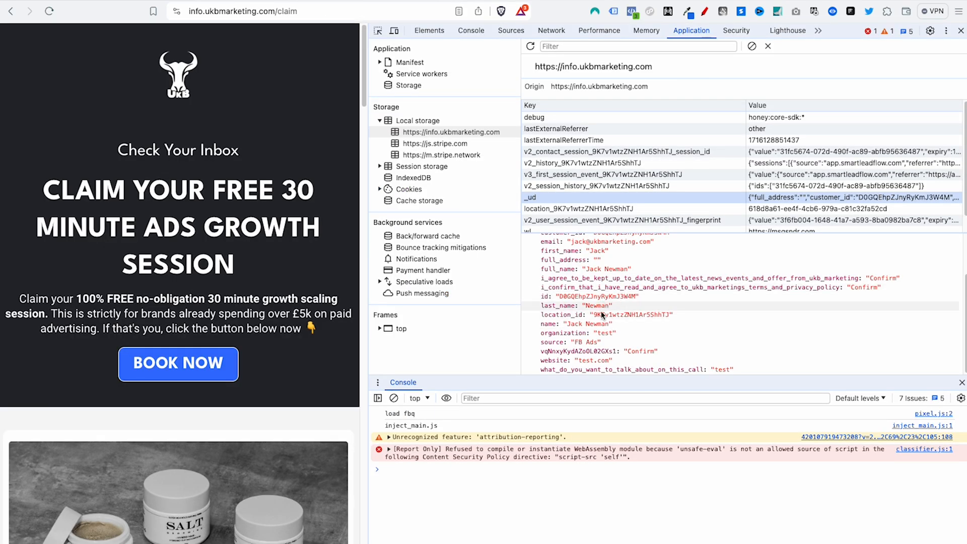
scroll(604, 312, up, 3)
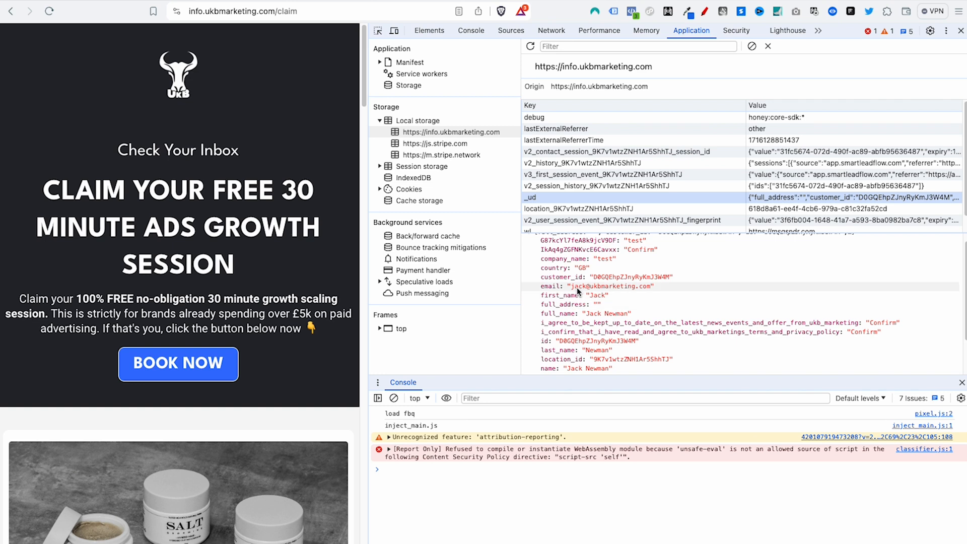
click(559, 299)
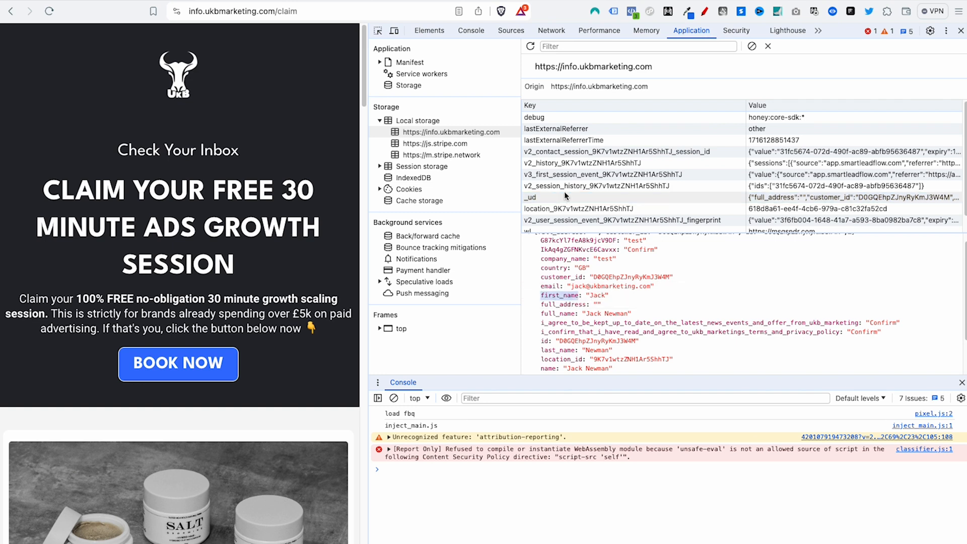
click(217, 1)
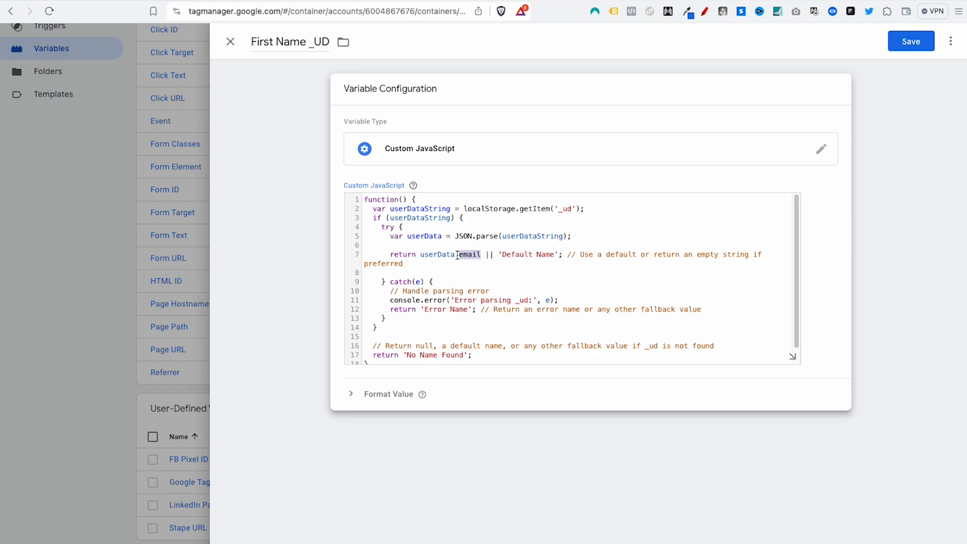
Step: Change line 7 to return userData.first_name, save First Name _UD, and begin submitting
text(first_name)
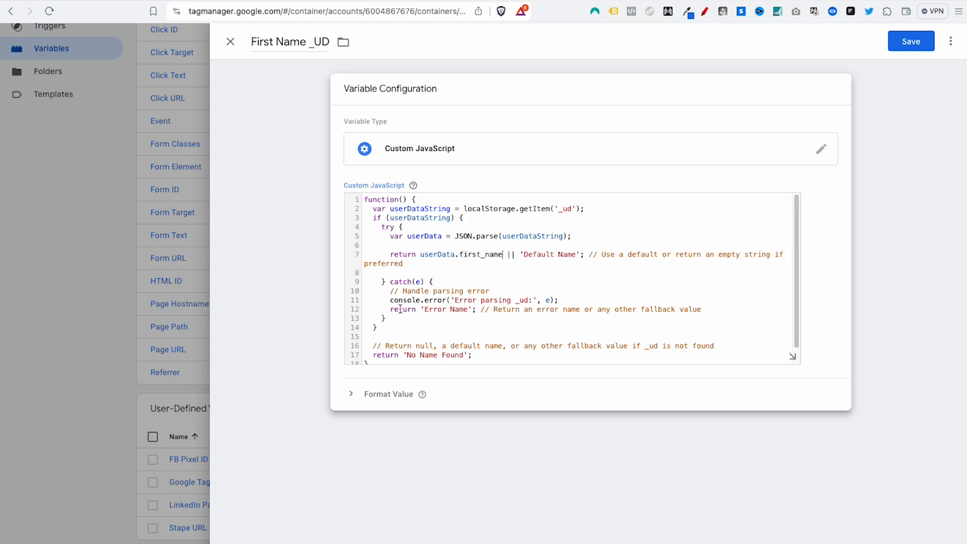
click(469, 183)
scroll(685, 334, down, 1)
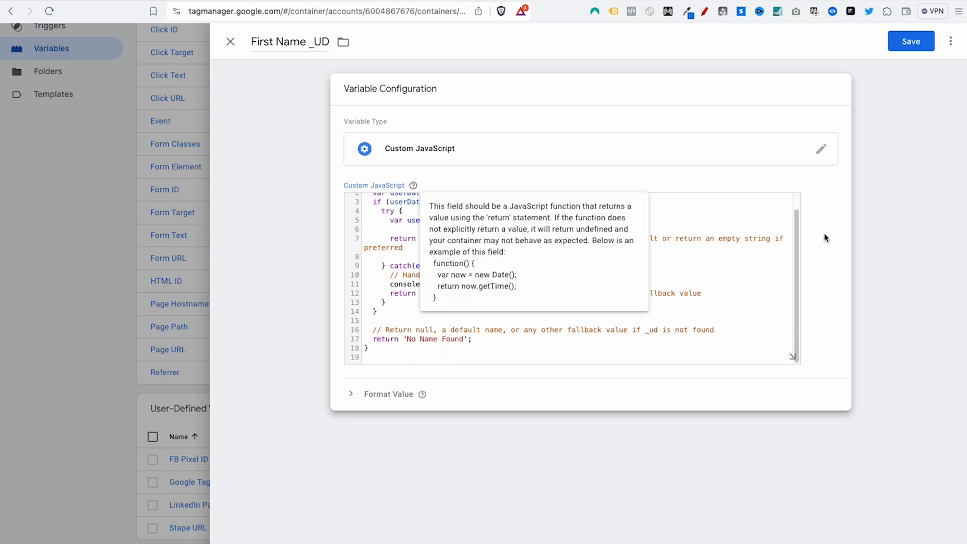
click(905, 50)
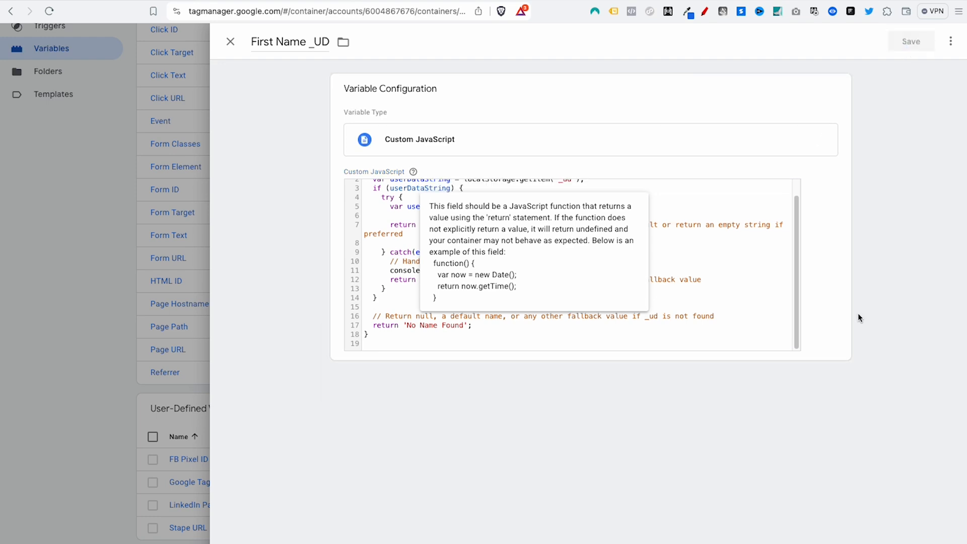
scroll(857, 313, up, 5)
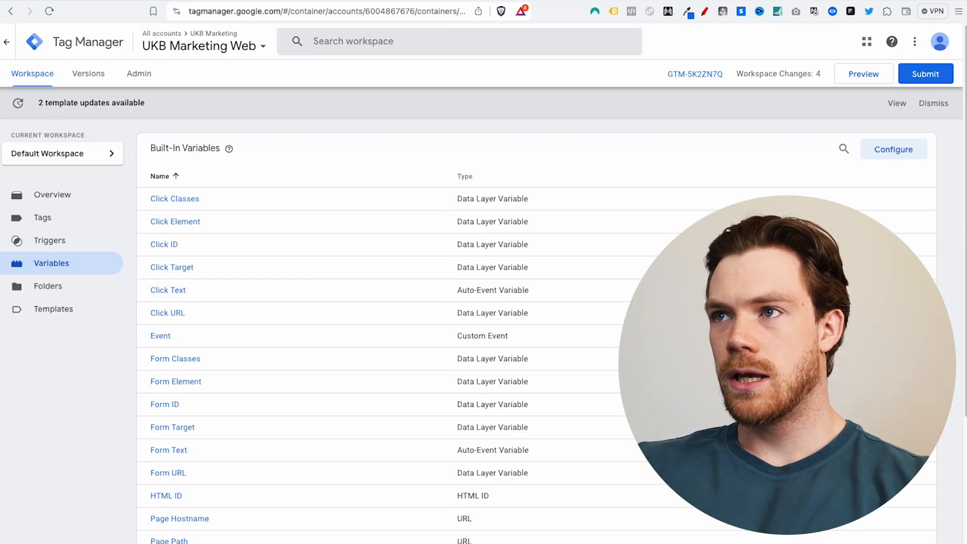
click(925, 71)
Step: Publish Version 36 without a description and return to the workspace overview
click(927, 41)
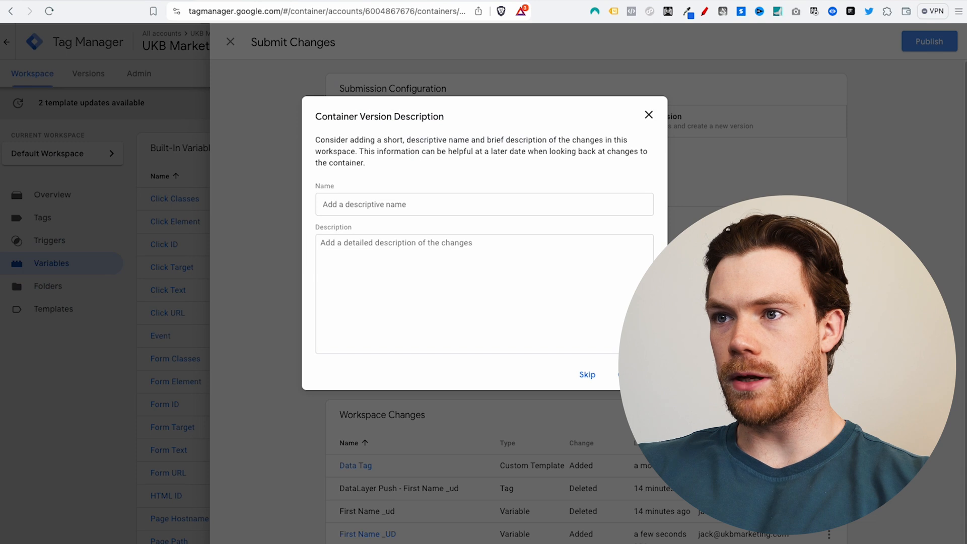
click(587, 375)
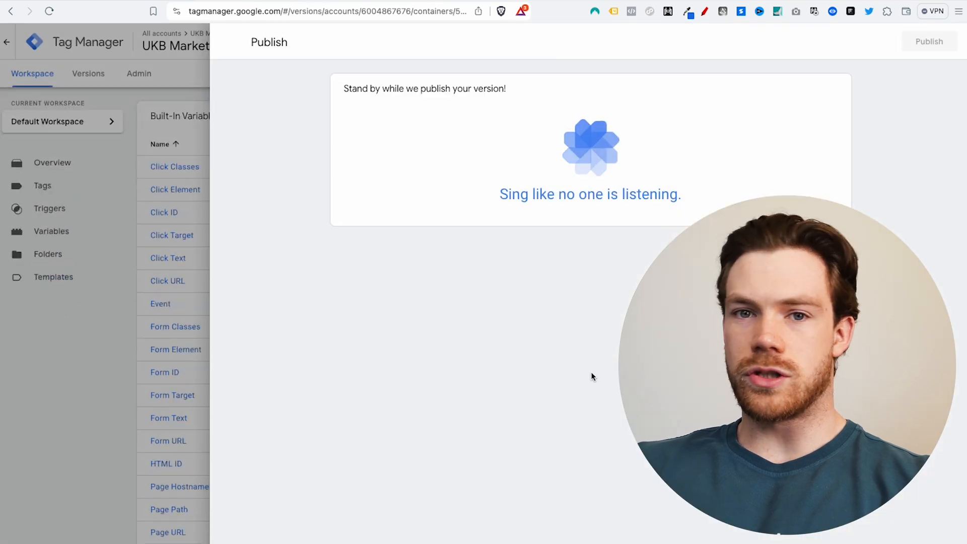
click(230, 42)
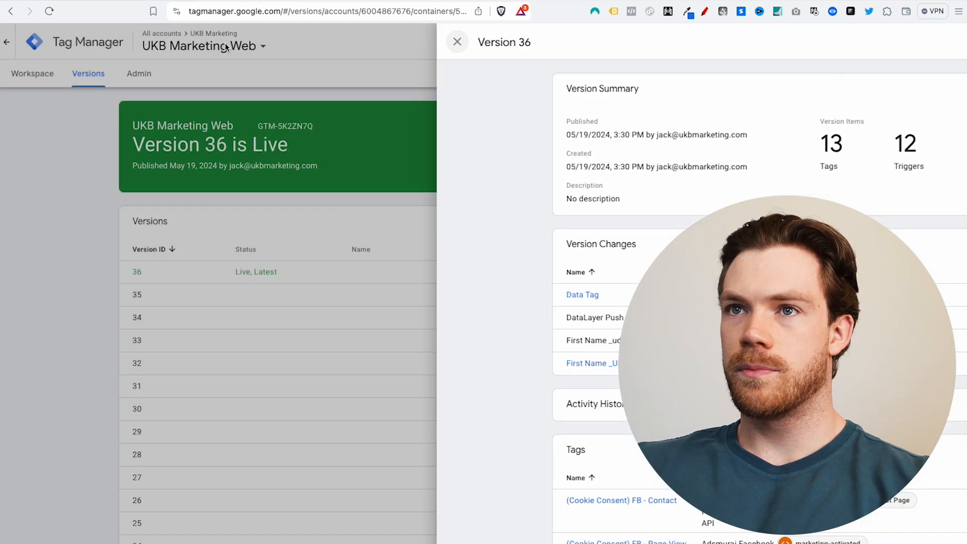
click(33, 73)
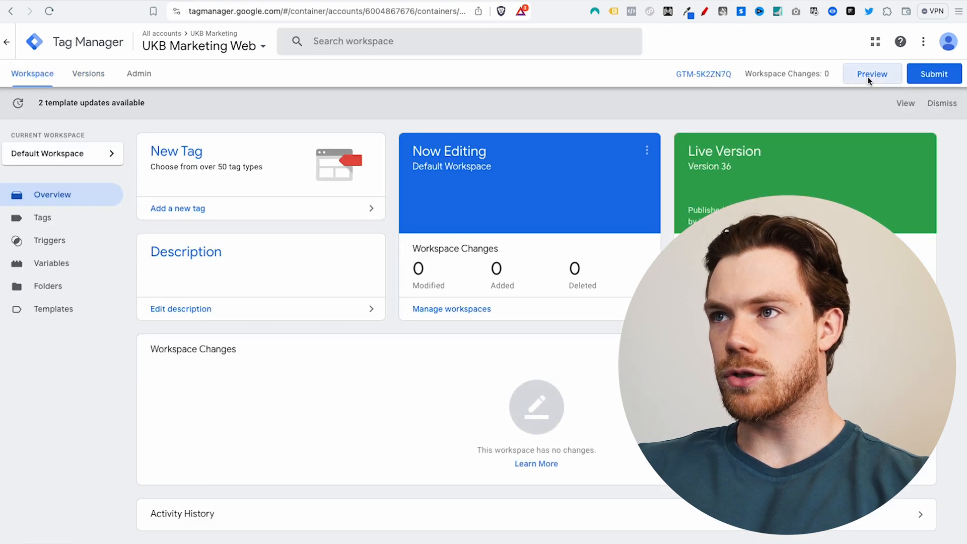
Step: Start a Preview session on ukbmarketing.com and submit a test lead to reach the claim page
click(868, 79)
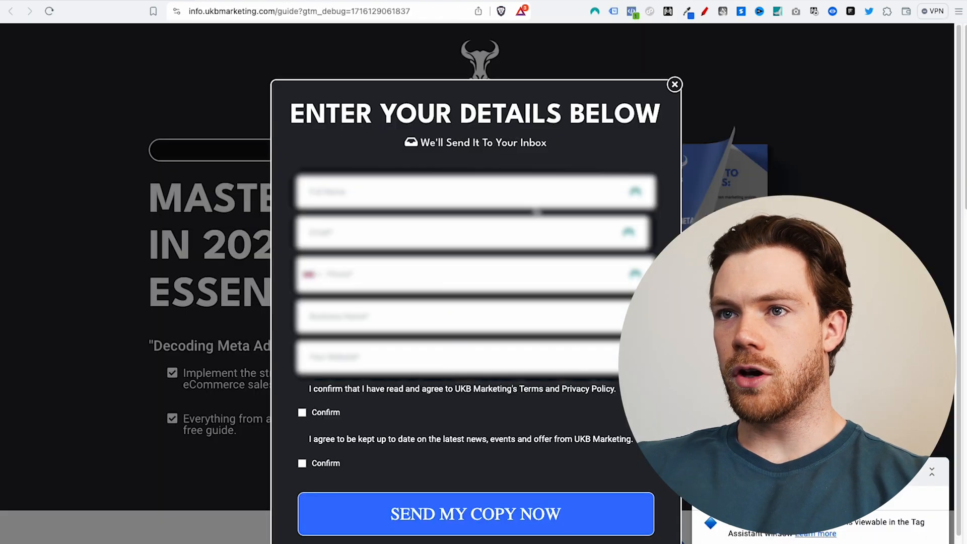
click(636, 193)
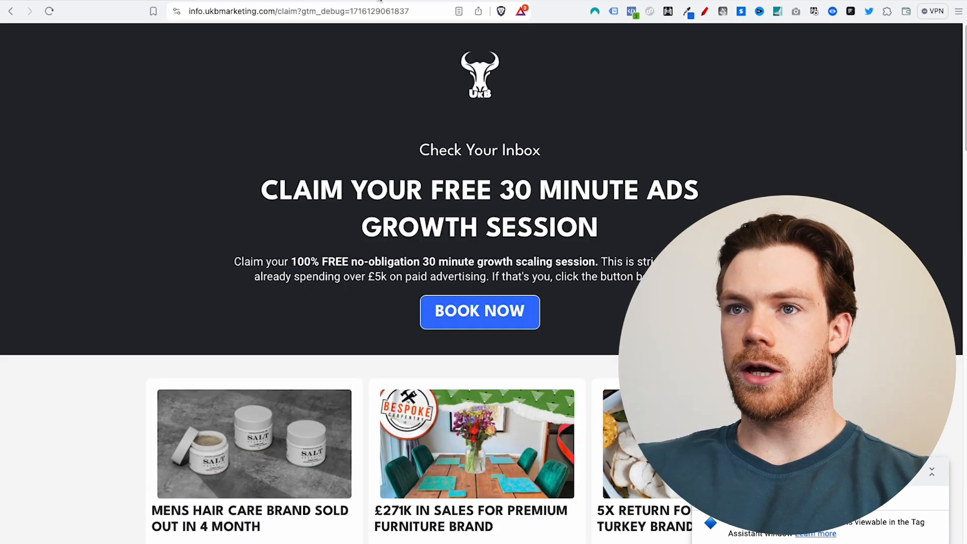
click(380, 0)
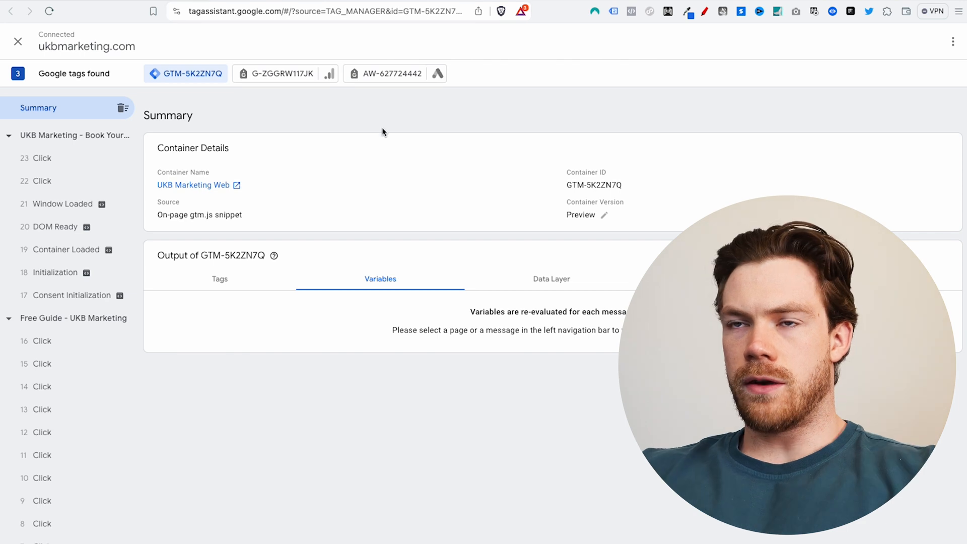
click(58, 162)
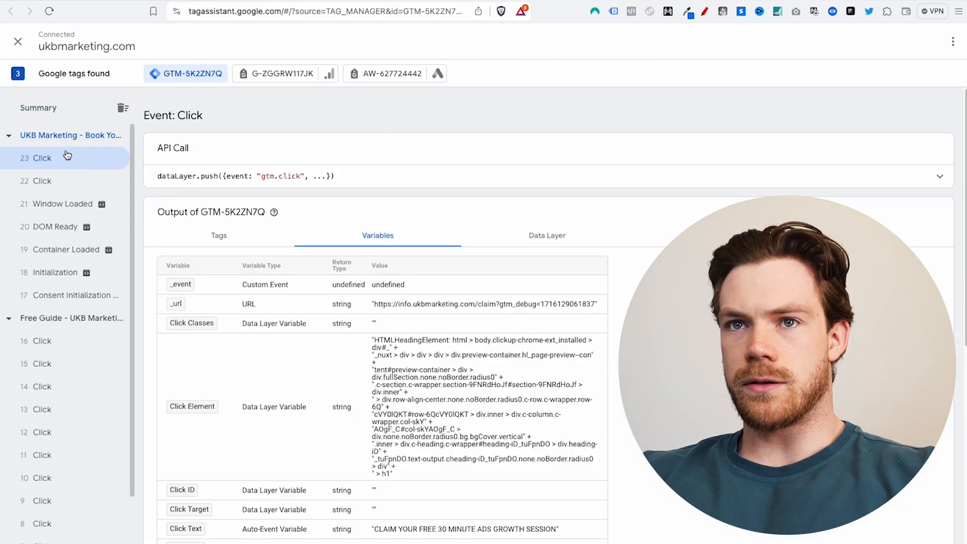
scroll(352, 257, down, 4)
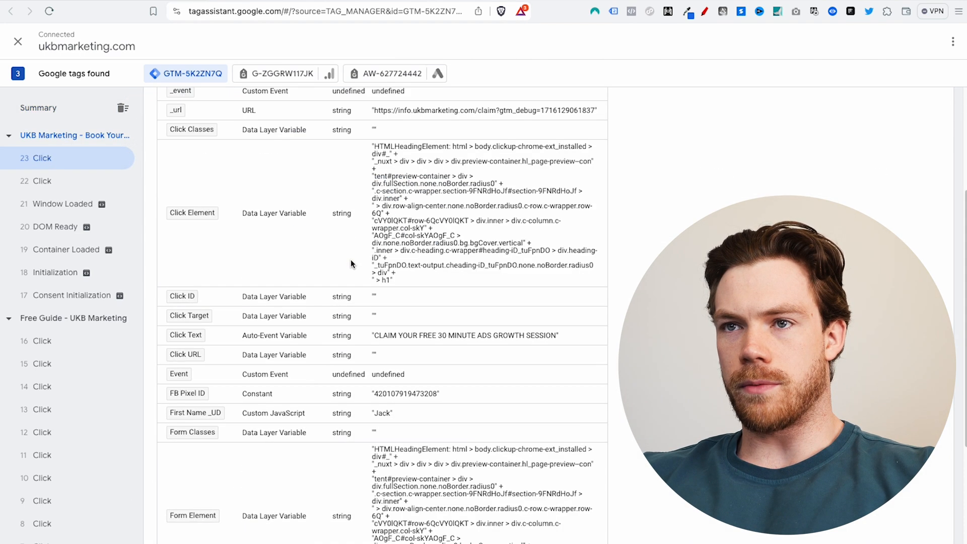
scroll(333, 266, up, 3)
scroll(334, 267, down, 8)
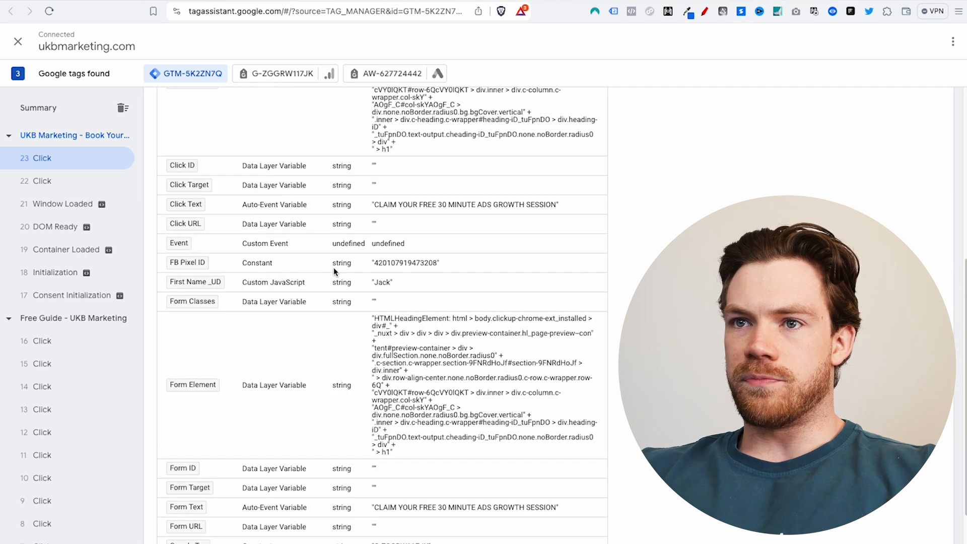
scroll(330, 353, up, 2)
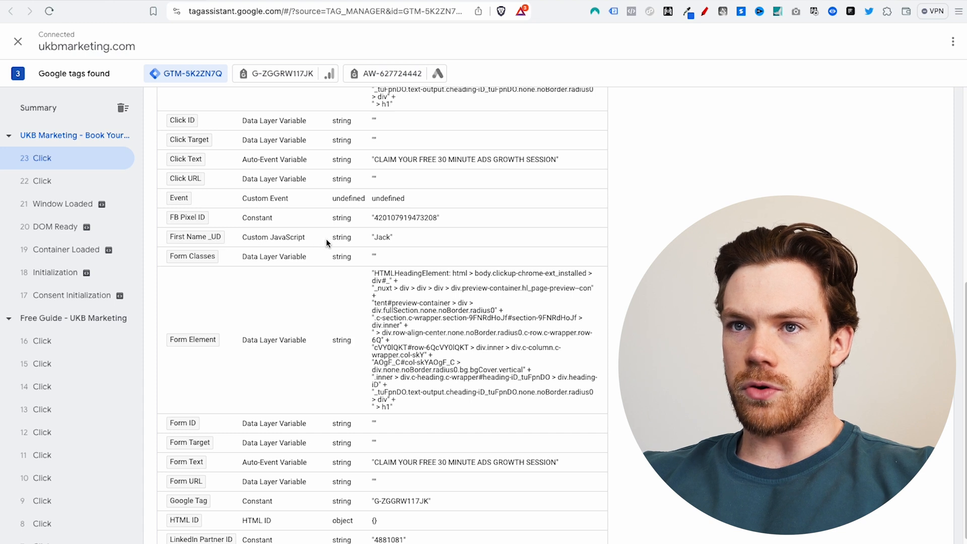
scroll(260, 245, up, 1)
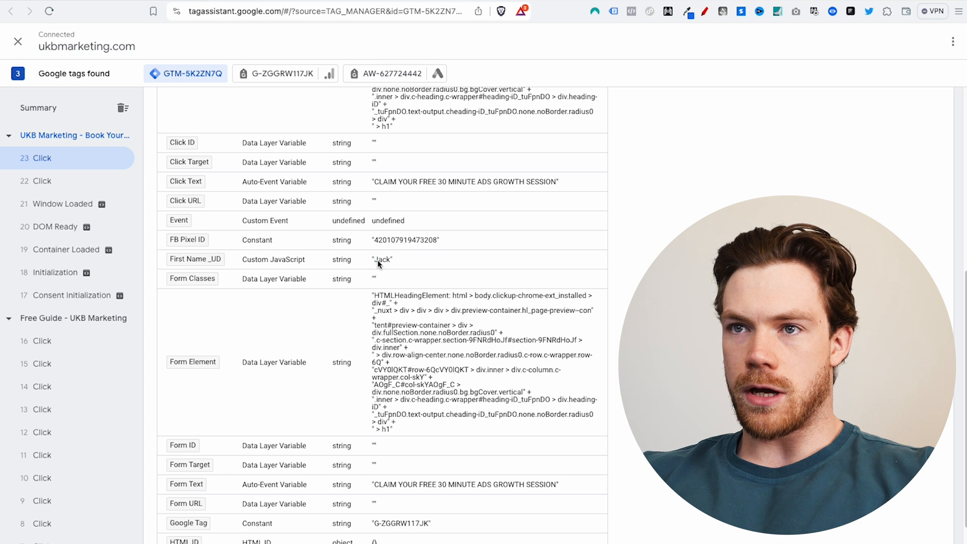
scroll(340, 259, up, 1)
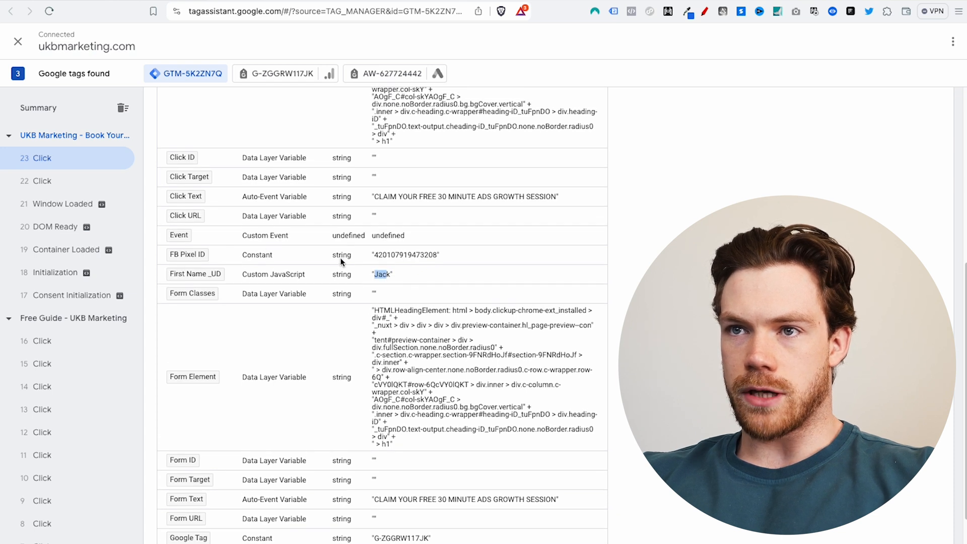
drag(391, 274, 182, 277)
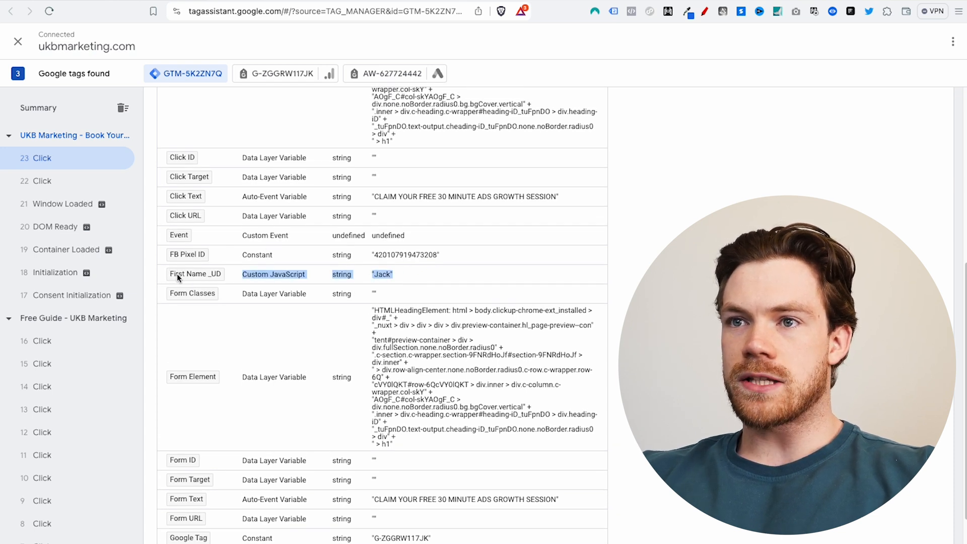
click(49, 135)
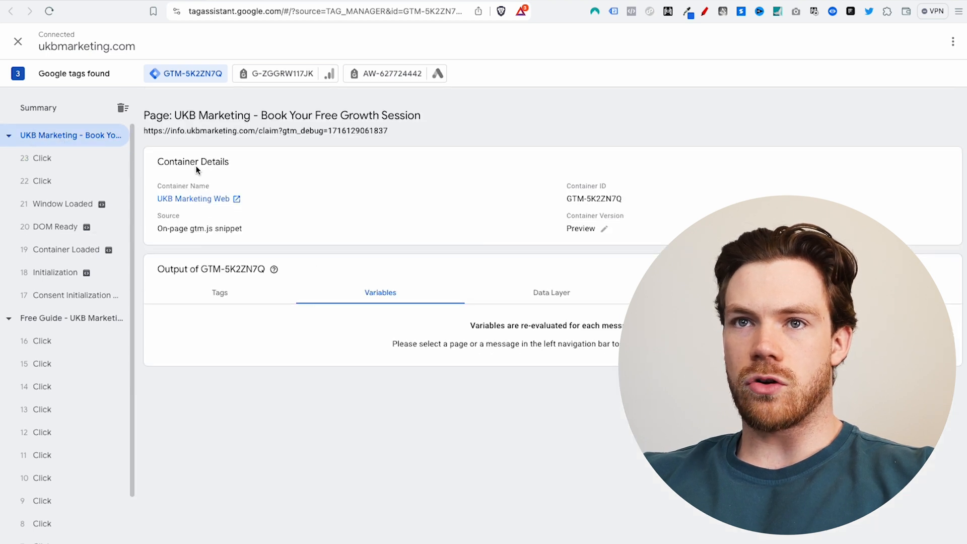
click(546, 289)
click(365, 298)
click(46, 158)
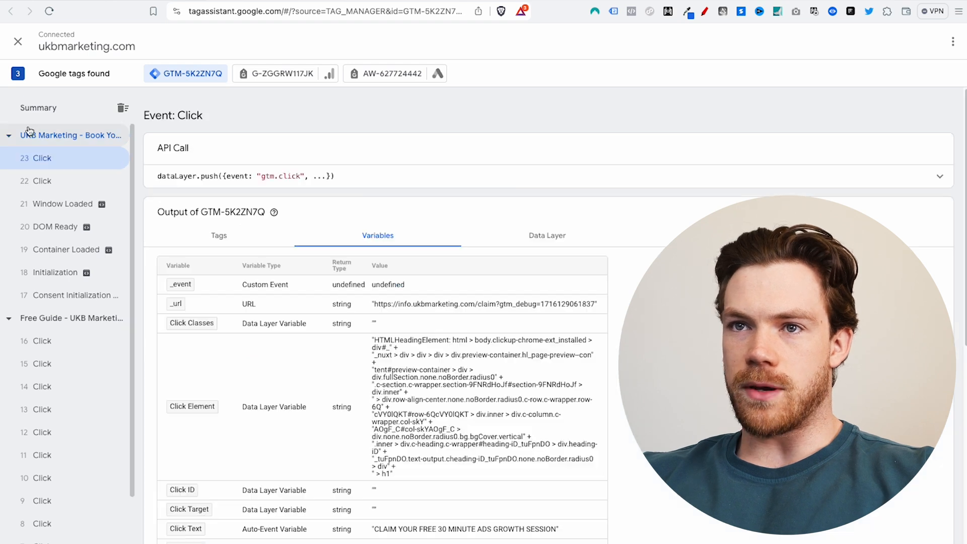
click(47, 199)
click(51, 182)
click(50, 162)
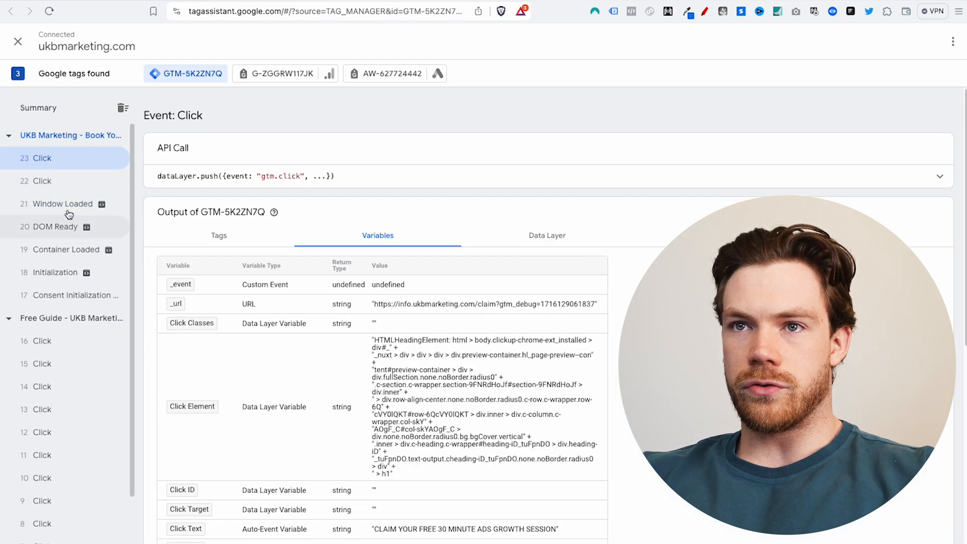
scroll(352, 282, down, 7)
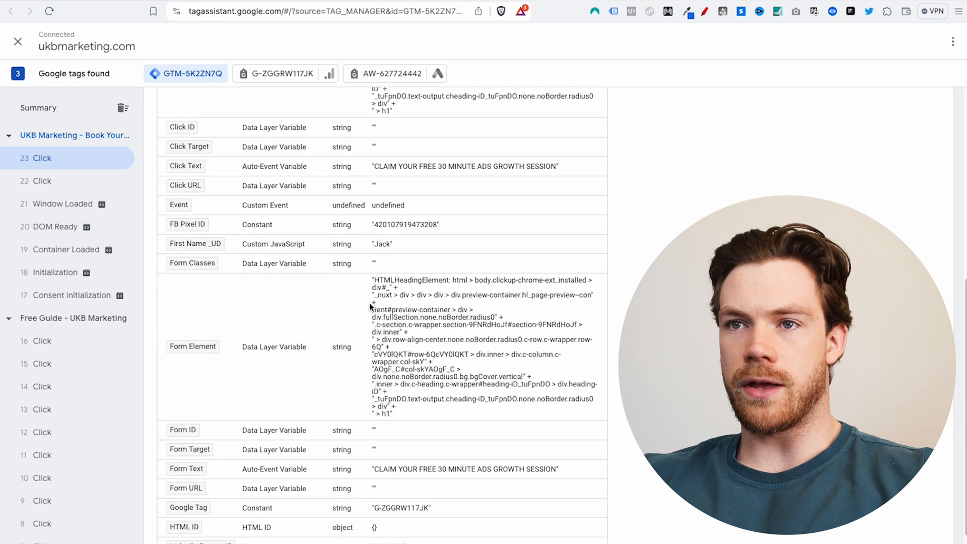
scroll(297, 327, up, 7)
Step: Check the variables recorded at the 23 Click event in the Tag Assistant summary
click(36, 113)
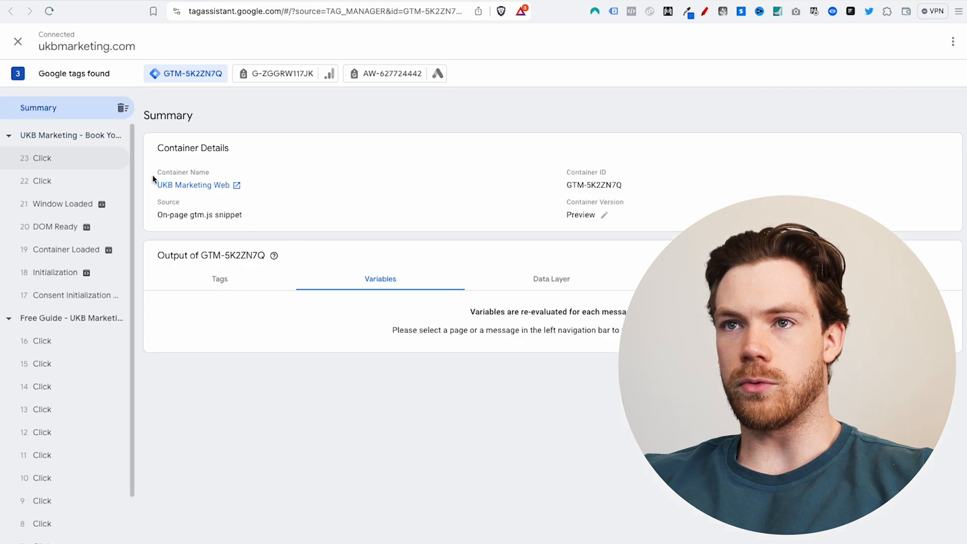
click(43, 158)
click(60, 136)
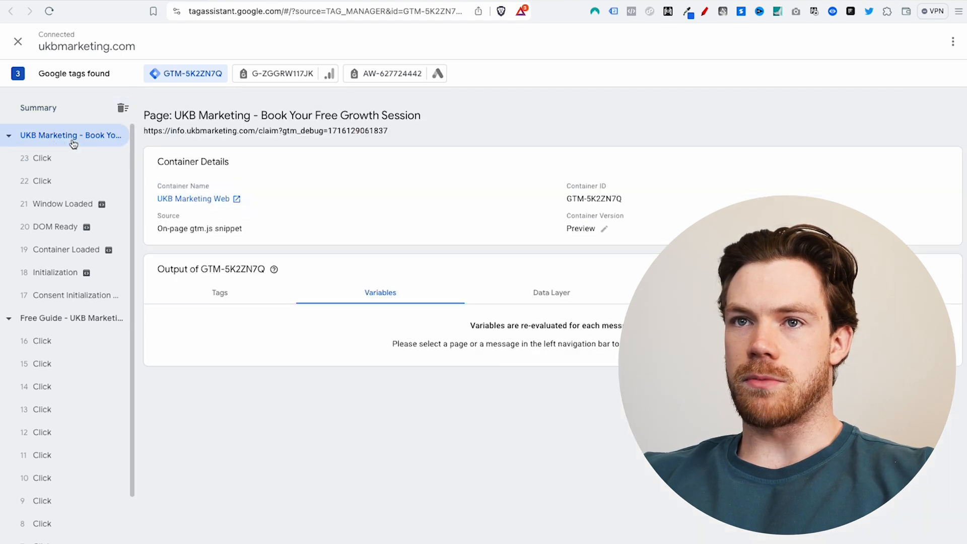
click(25, 162)
scroll(362, 331, down, 4)
scroll(329, 328, up, 4)
Step: Compare 17 Consent Initialization and 16 Click, highlighting First Name _UD returning the submitted first name
click(95, 295)
scroll(254, 332, down, 4)
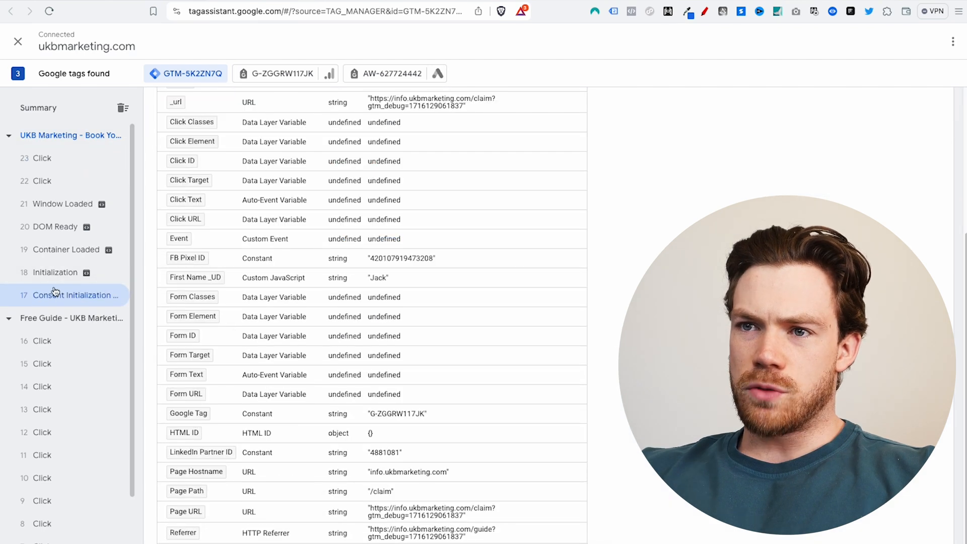
scroll(261, 339, up, 1)
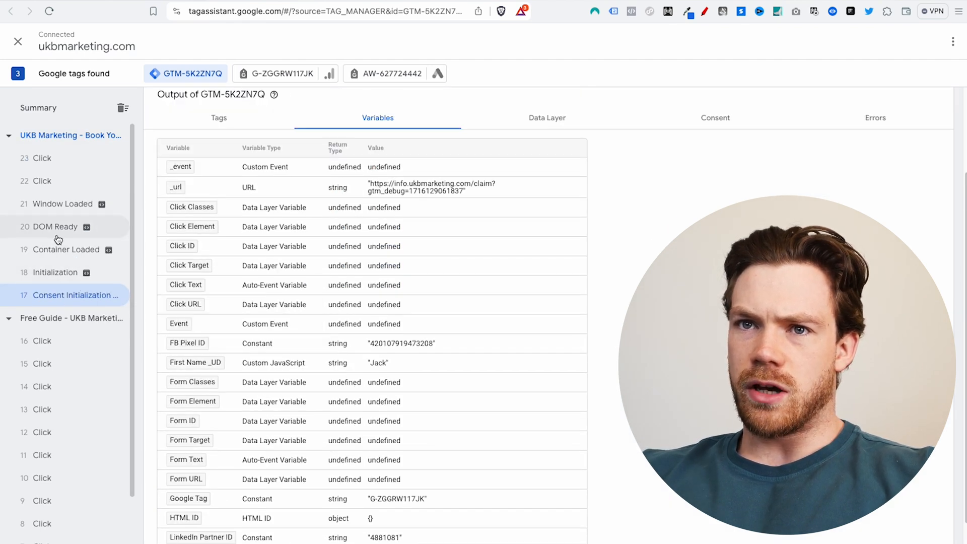
scroll(368, 370, down, 2)
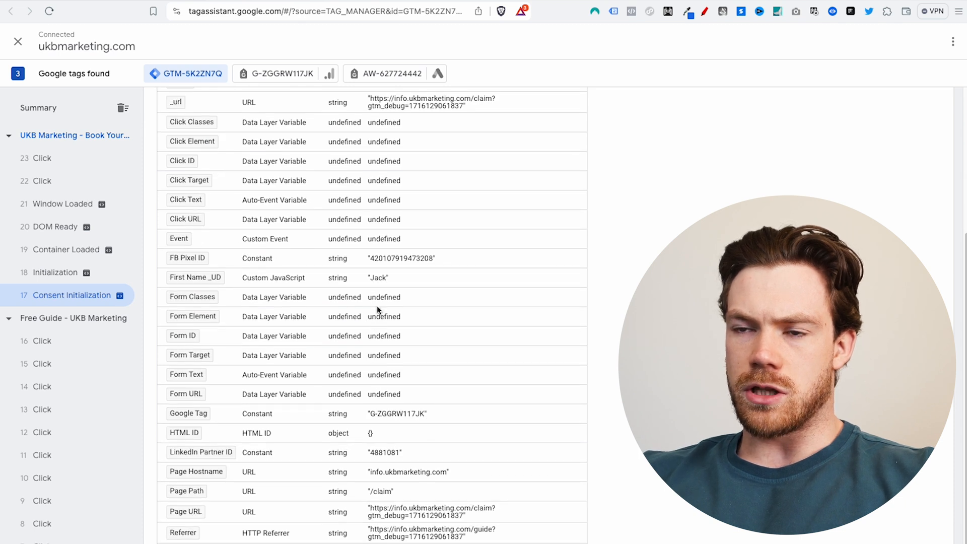
click(60, 344)
scroll(440, 379, up, 5)
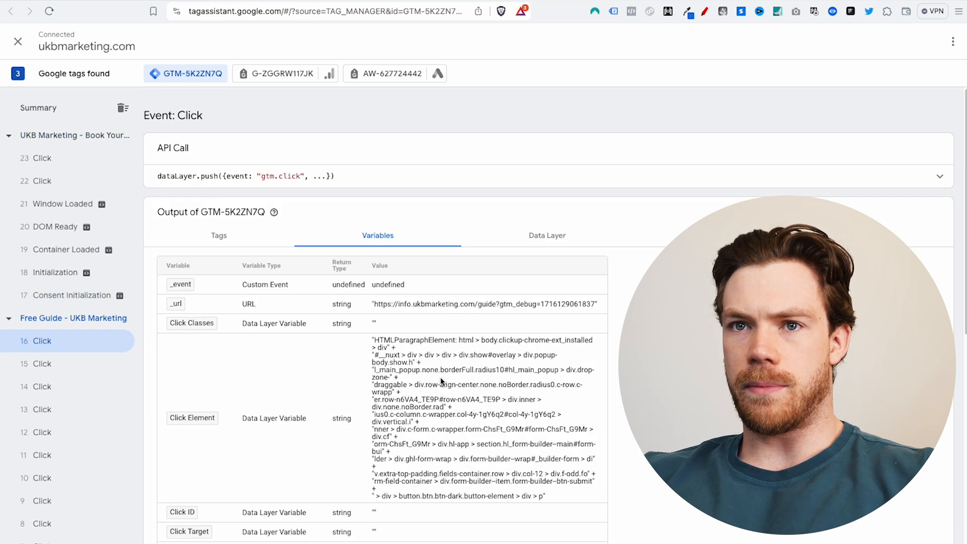
click(63, 296)
scroll(402, 353, down, 4)
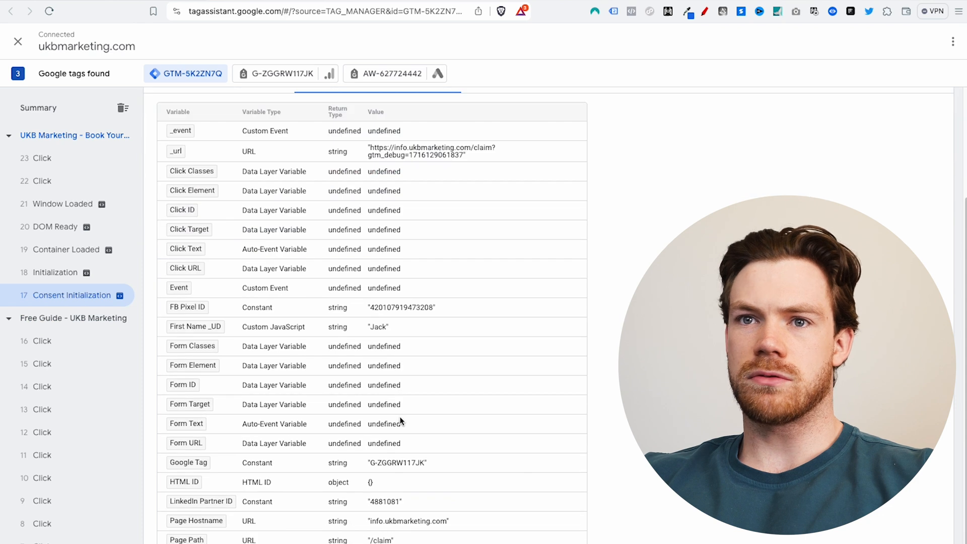
scroll(401, 425, up, 4)
drag(398, 464, 168, 458)
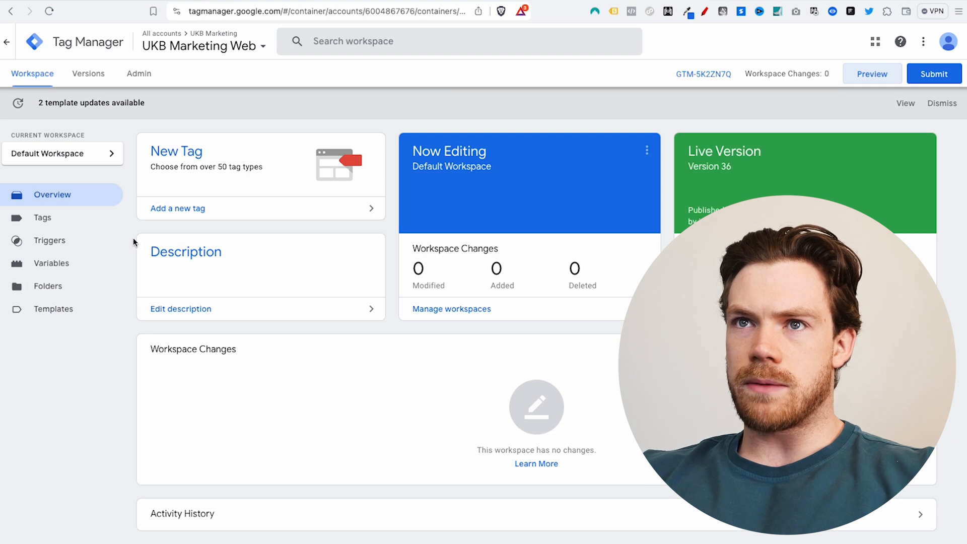
Step: Add a new user-defined variable from the Variables list and name it Email _UD
click(74, 273)
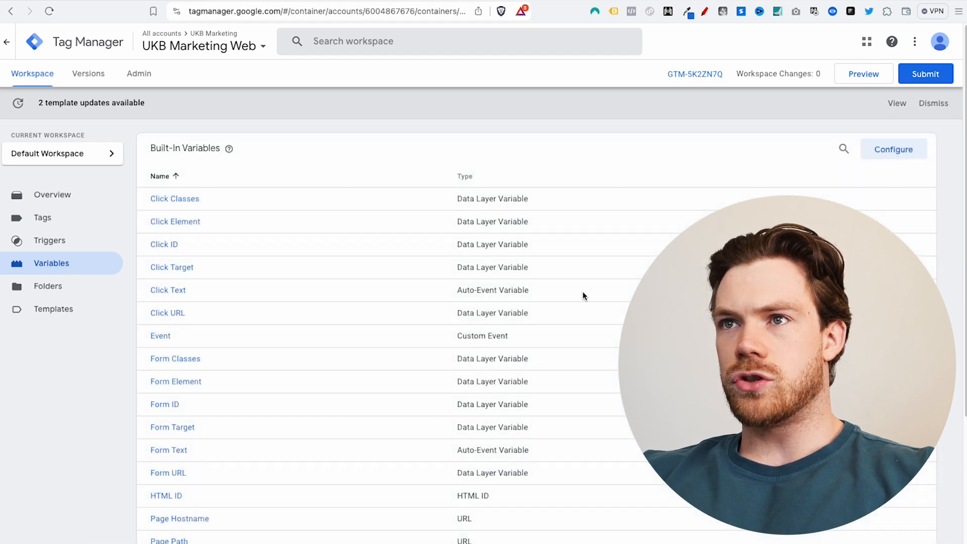
scroll(582, 292, down, 4)
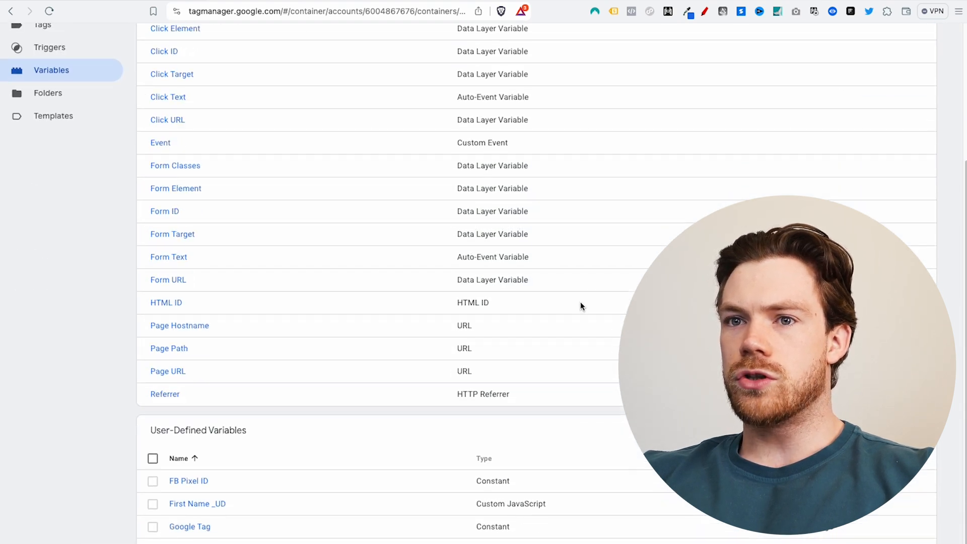
scroll(212, 404, down, 1)
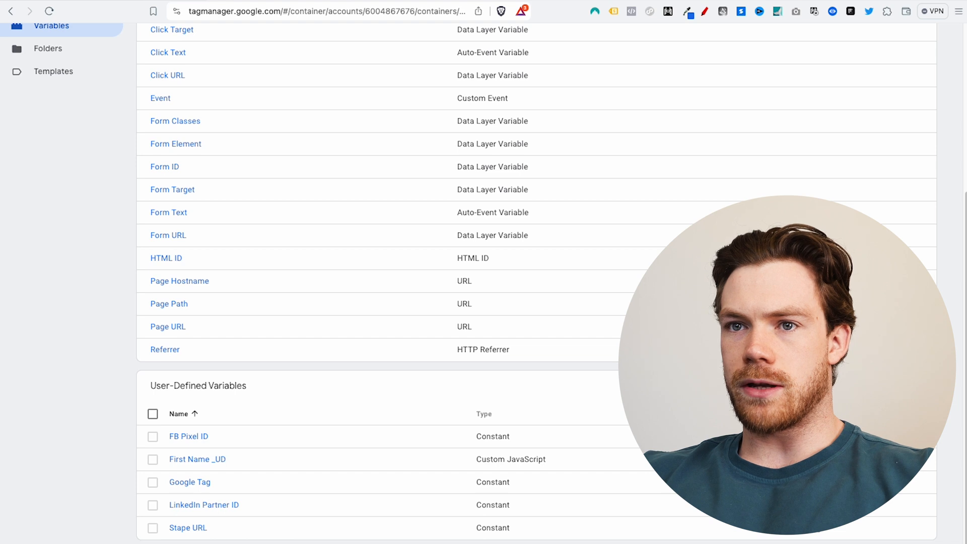
click(910, 385)
click(291, 45)
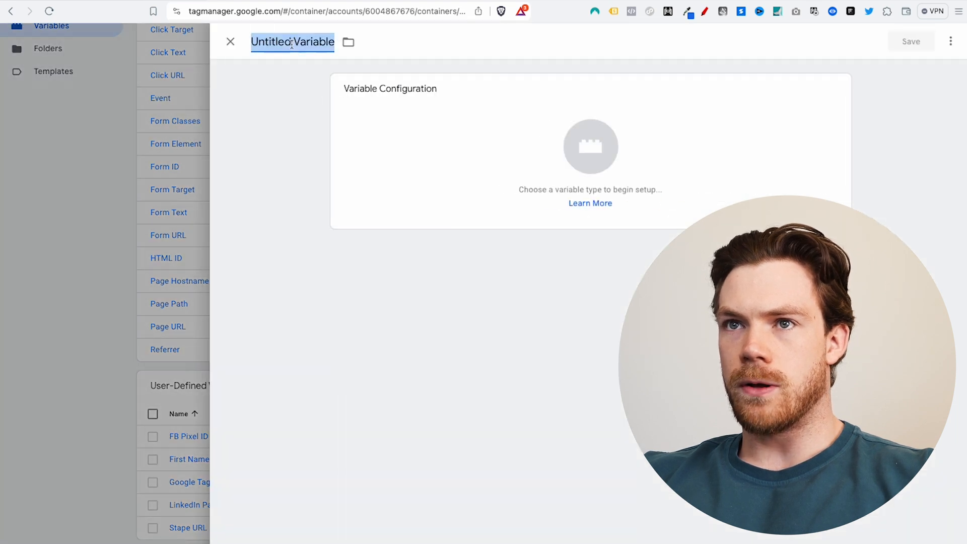
text(EMail)
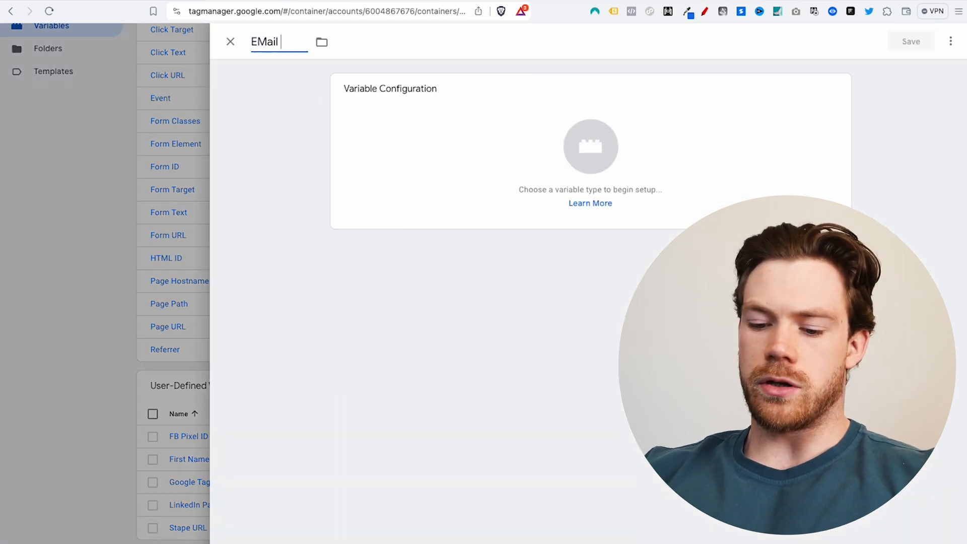
key(BackSpace)
key(BackSpace)
key(BackSpace)
key(BackSpace)
text(mail _)
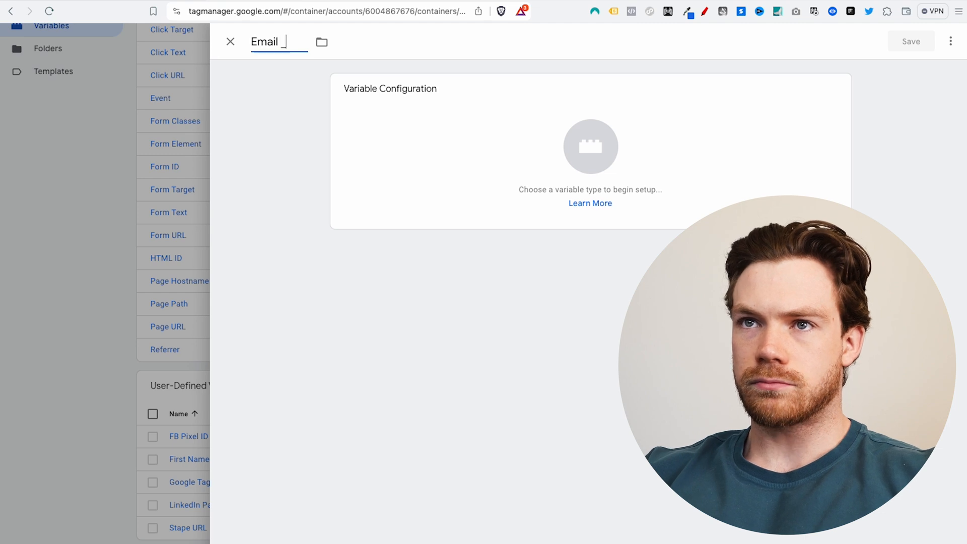
text(UD)
Step: Make Email _UD a Custom JavaScript variable with the pasted _ud script returning userData.email
click(485, 149)
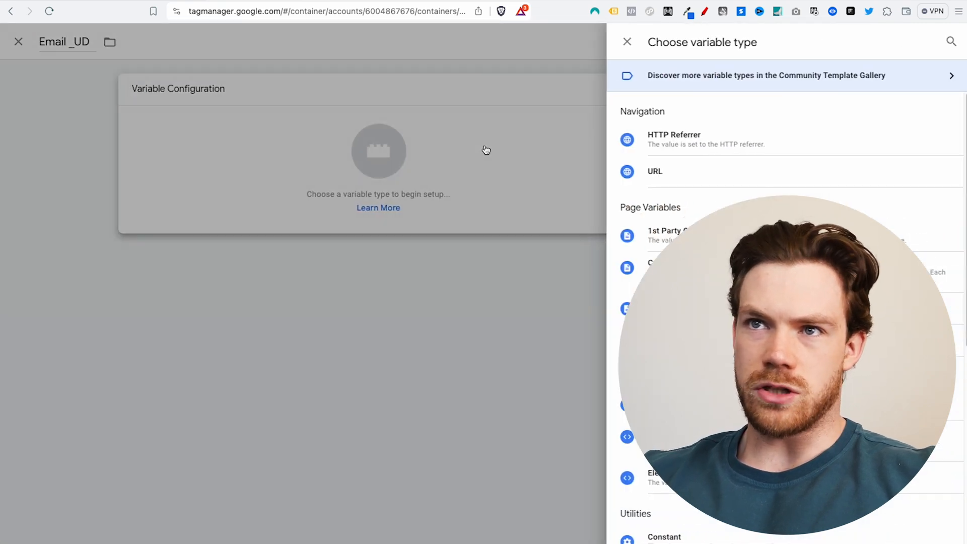
click(655, 267)
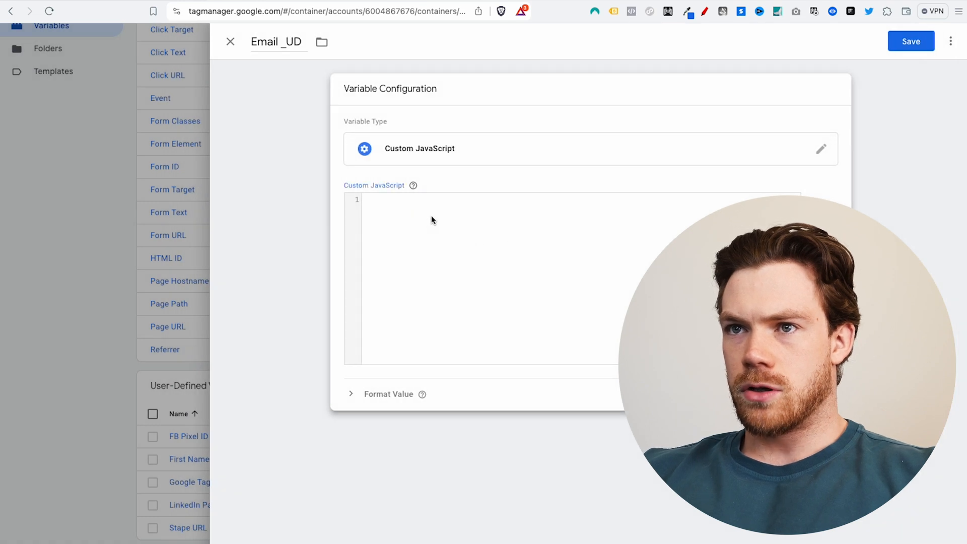
key(super+v)
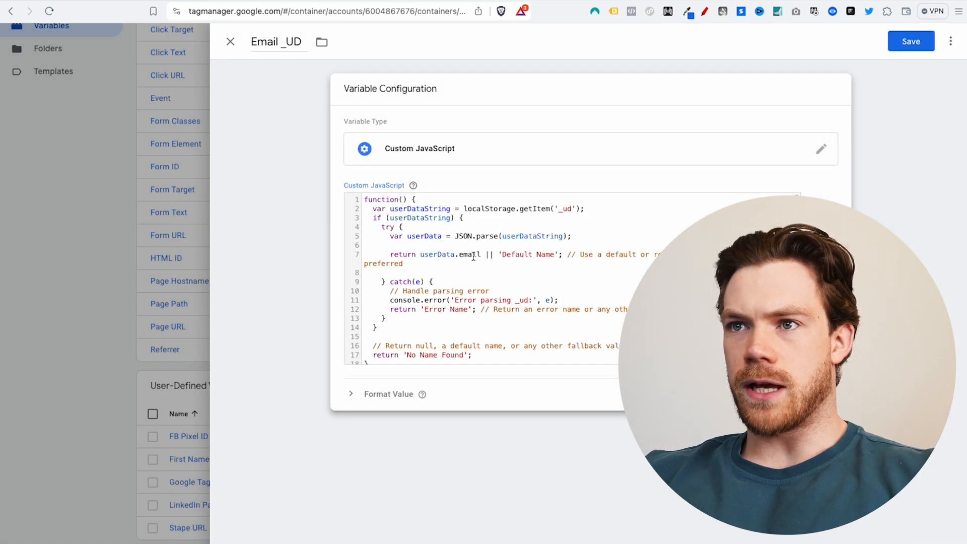
double_click(472, 254)
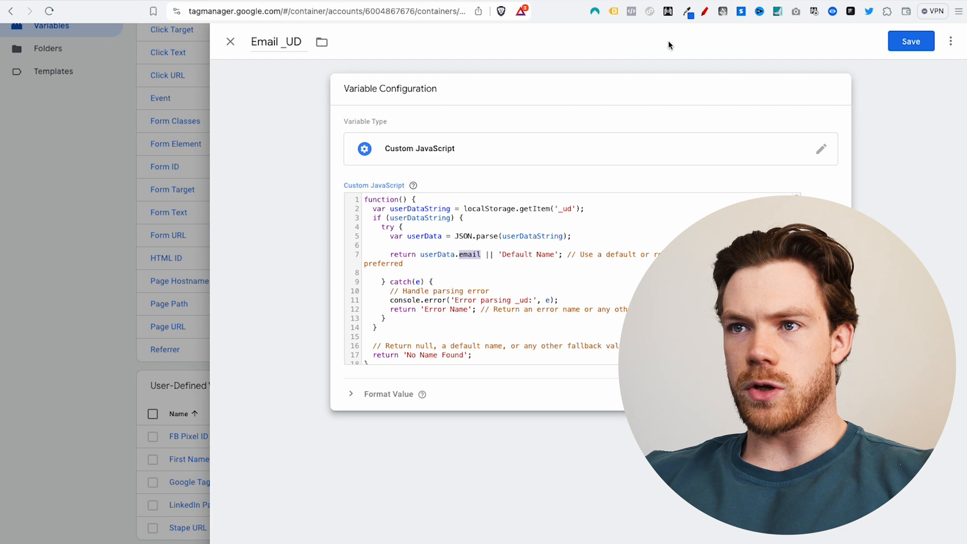
click(745, 0)
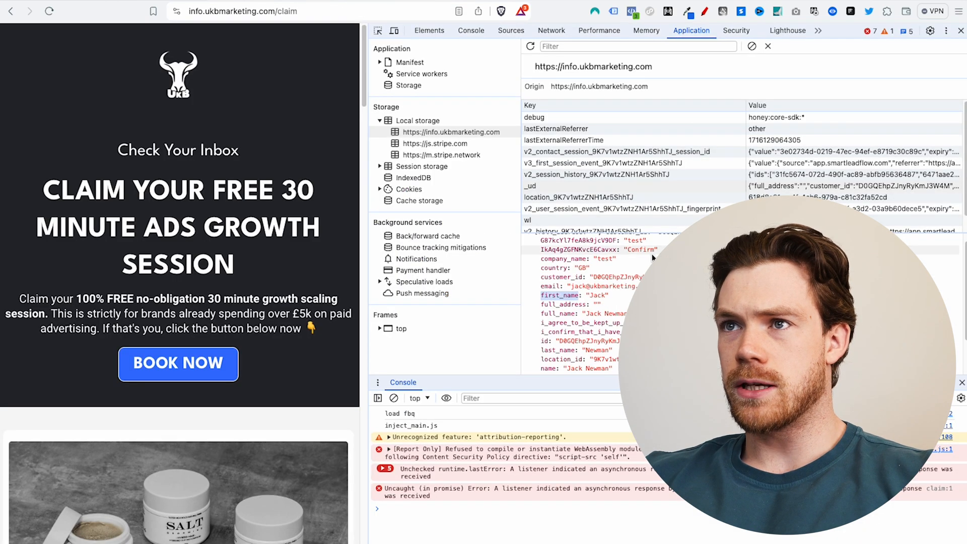
Step: Scroll through the stored _ud object to confirm its email and first_name fields
scroll(559, 297, down, 3)
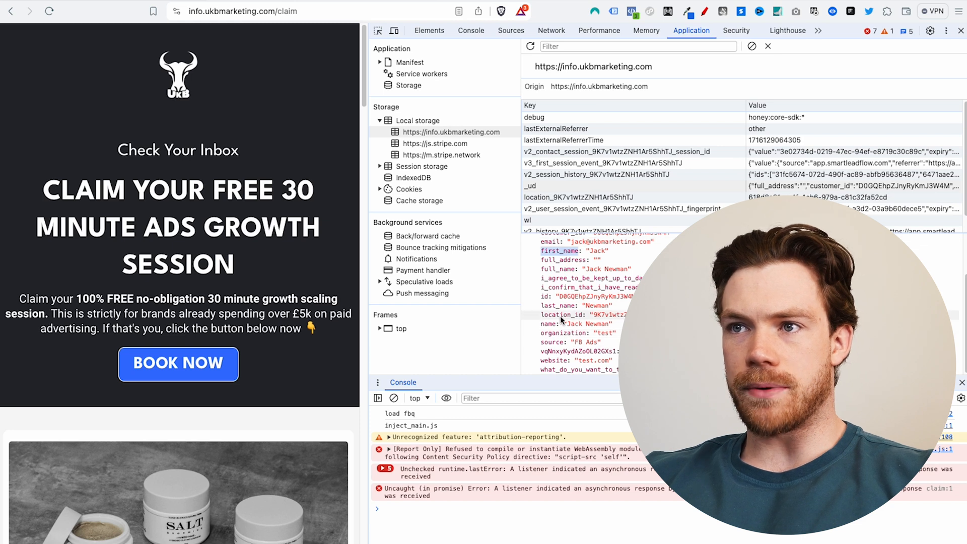
scroll(564, 307, up, 3)
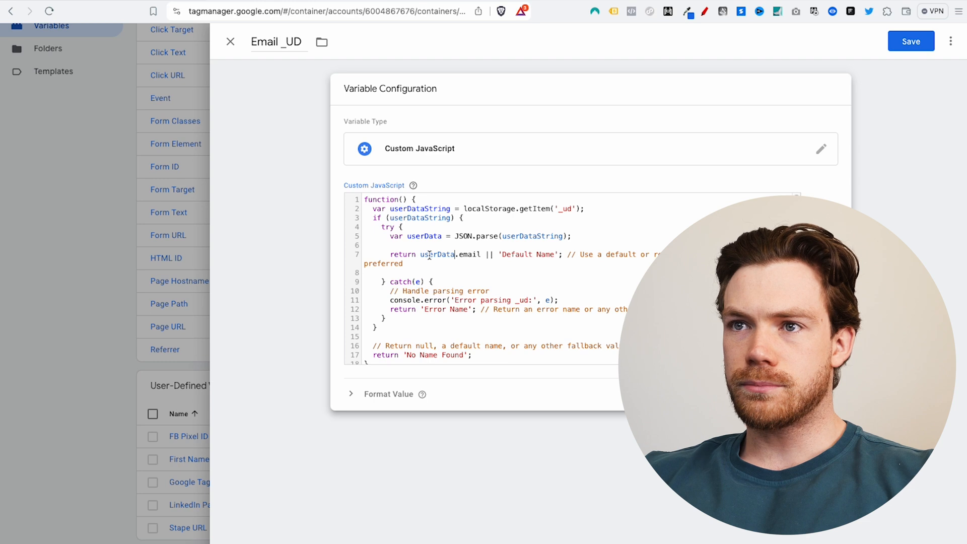
Step: Confirm the email key in the custom JavaScript's return line and save the Email _UD variable
drag(460, 254, 471, 253)
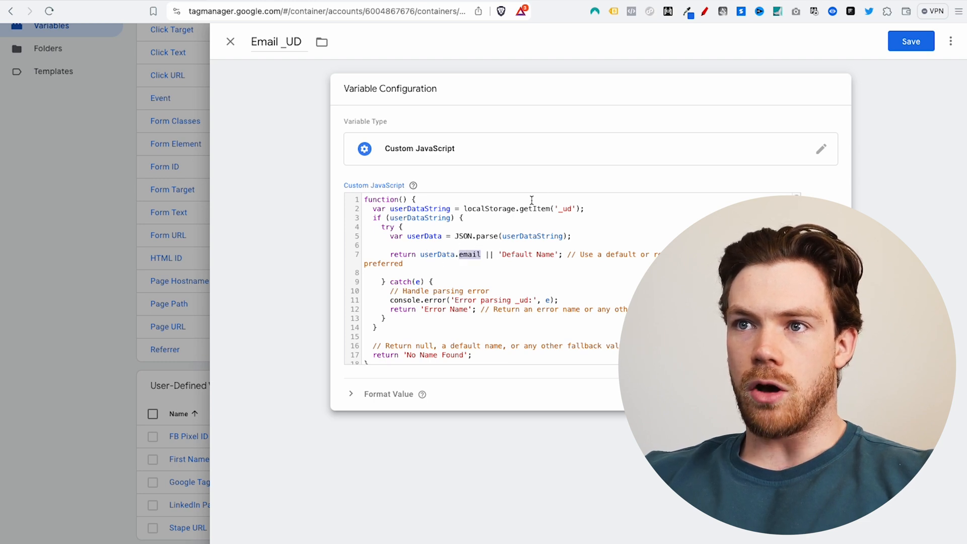
click(465, 254)
scroll(474, 262, down, 1)
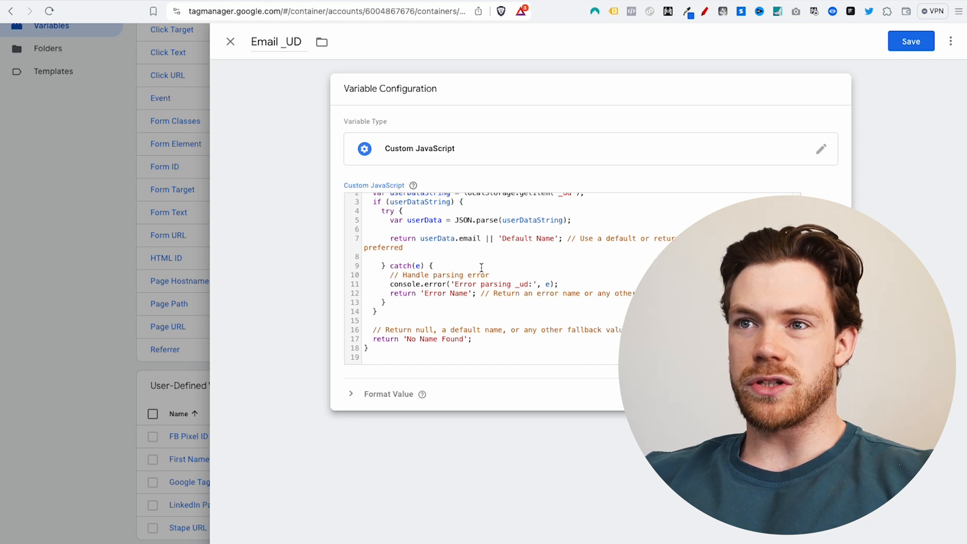
click(905, 50)
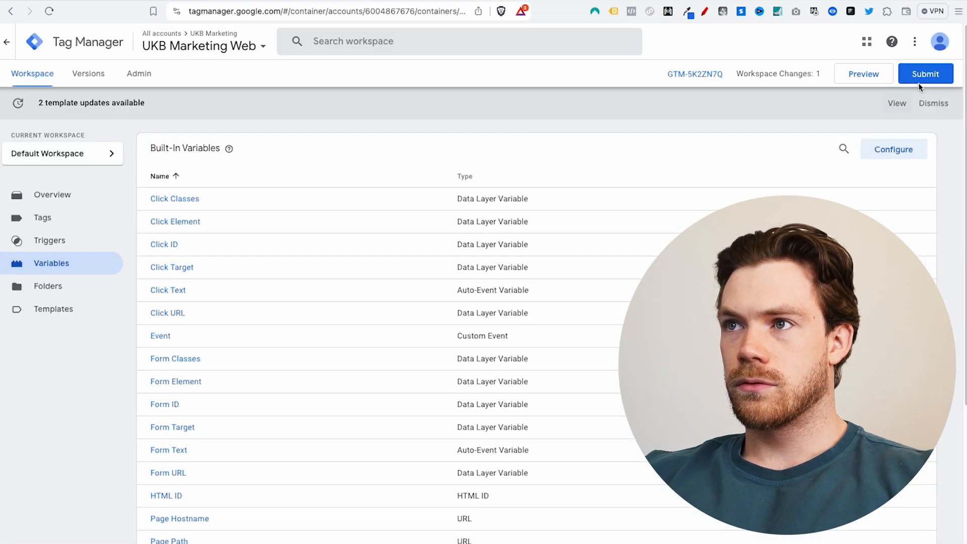
Step: Publish the workspace changes as Version 37 without a version description
click(918, 75)
click(901, 40)
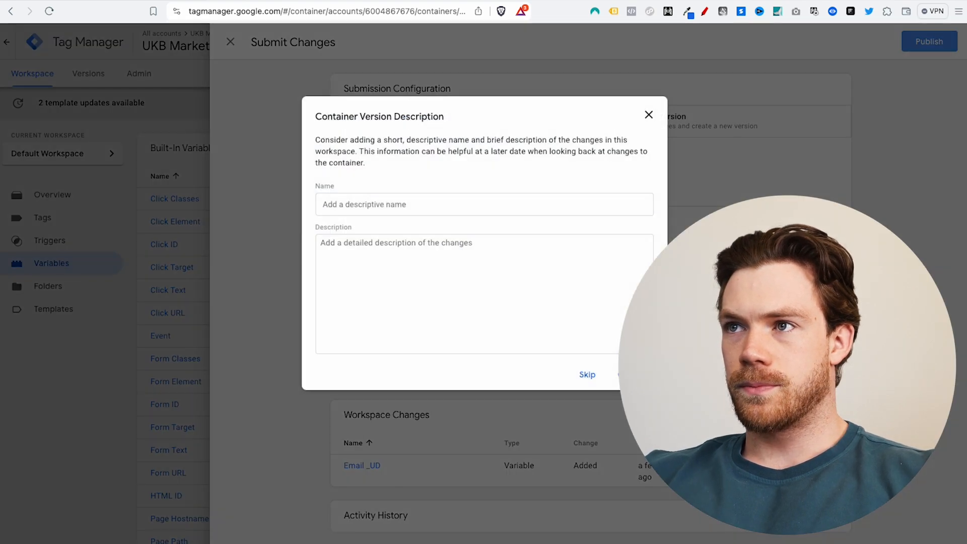
click(635, 374)
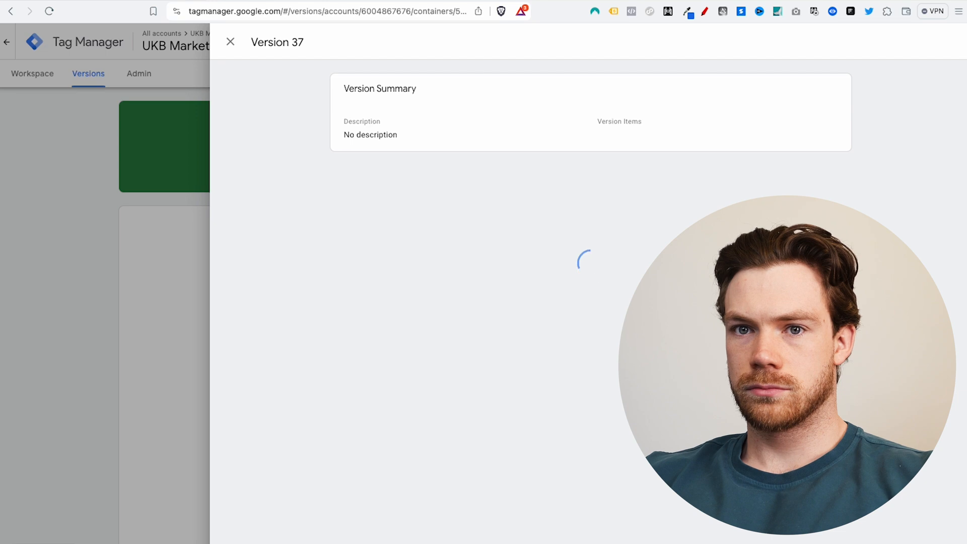
click(230, 41)
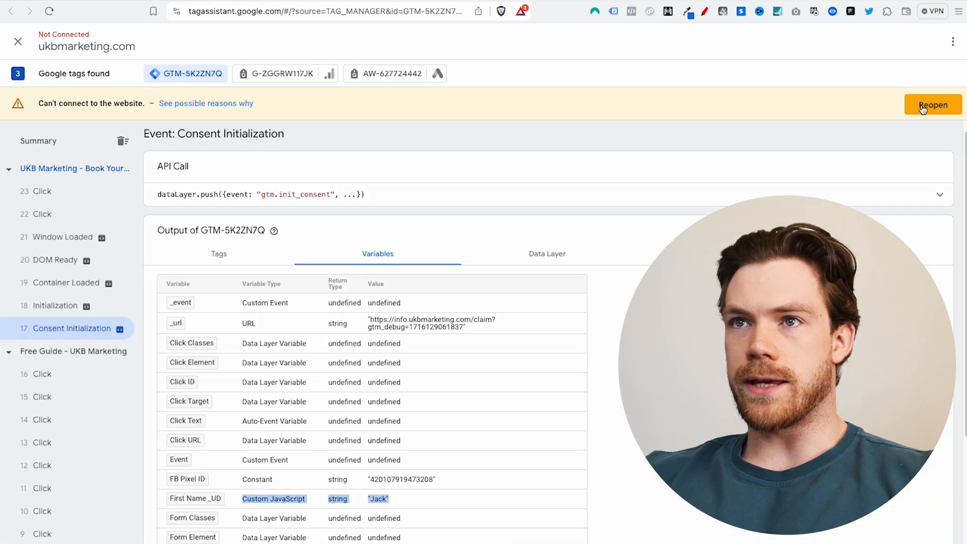
Step: Reconnect Tag Assistant and submit a test lead through the guide's autofilled details form
click(922, 109)
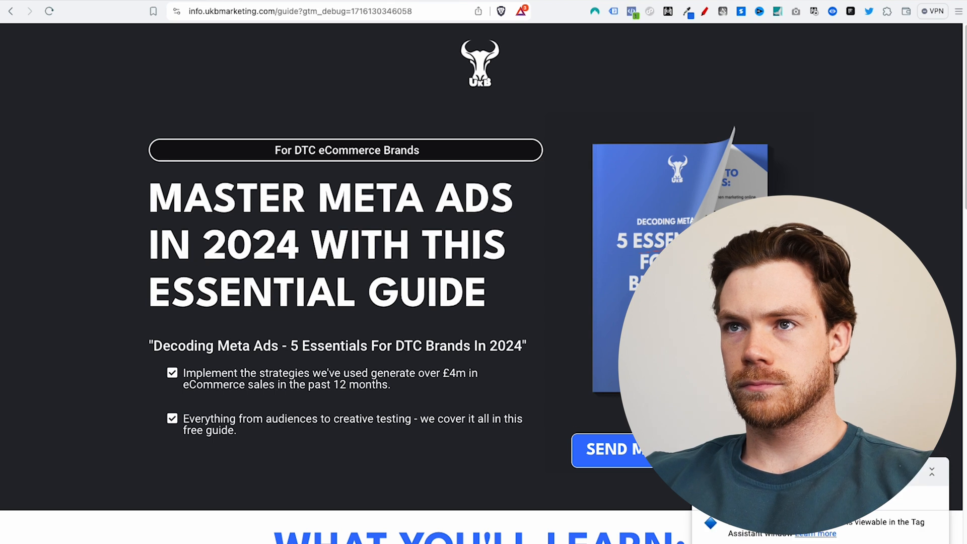
click(591, 448)
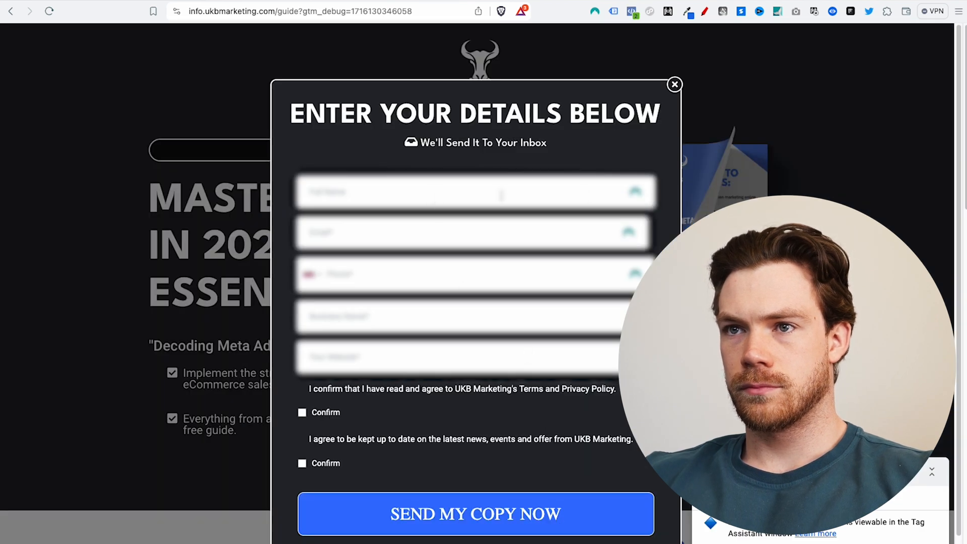
click(636, 193)
click(353, 245)
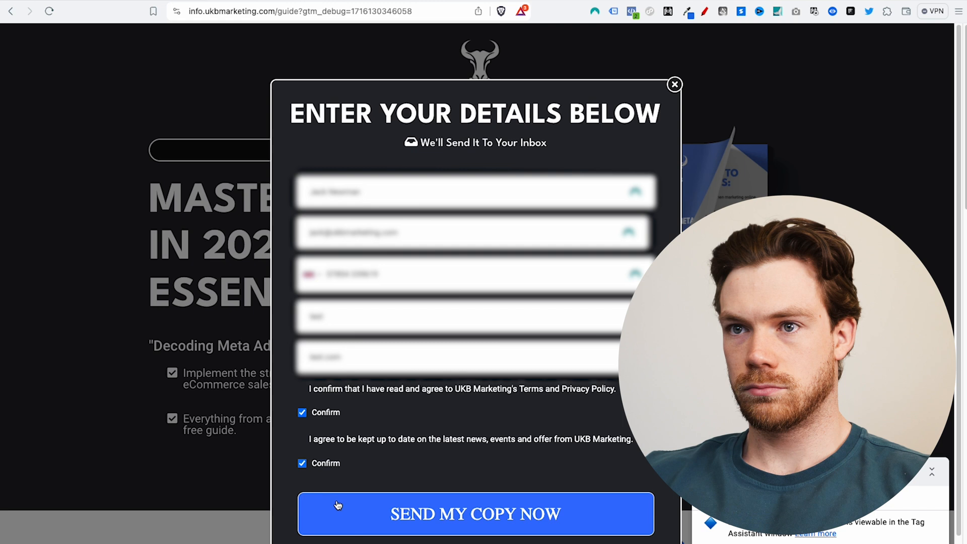
click(336, 511)
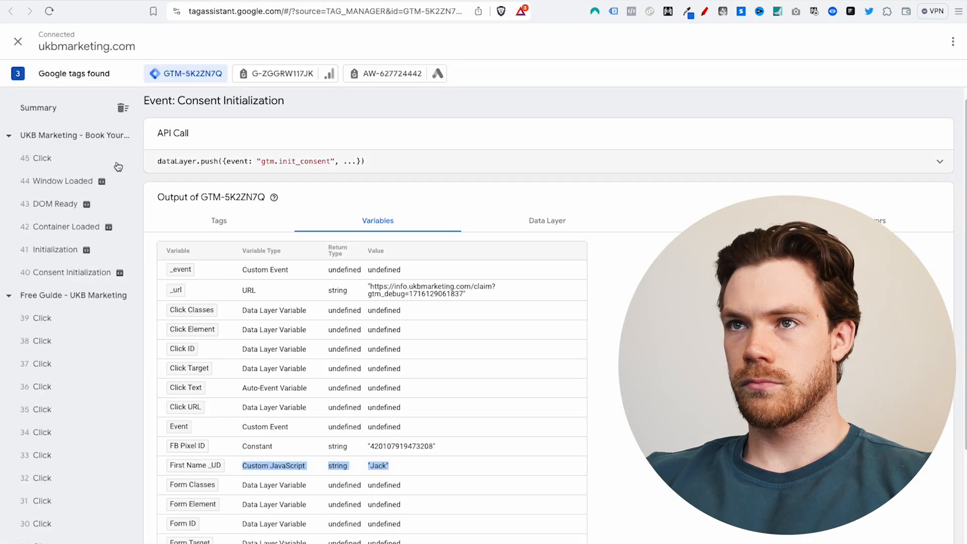
Step: Check the Click event's Email _UD and First Name _UD values, then return to the GTM workspace
click(65, 160)
scroll(292, 324, down, 4)
drag(433, 301, 340, 307)
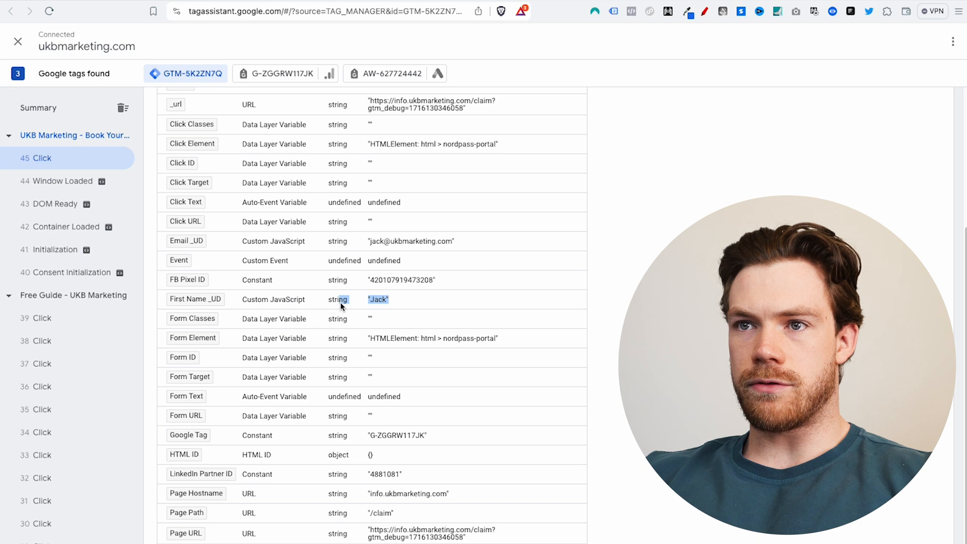
drag(461, 241, 266, 244)
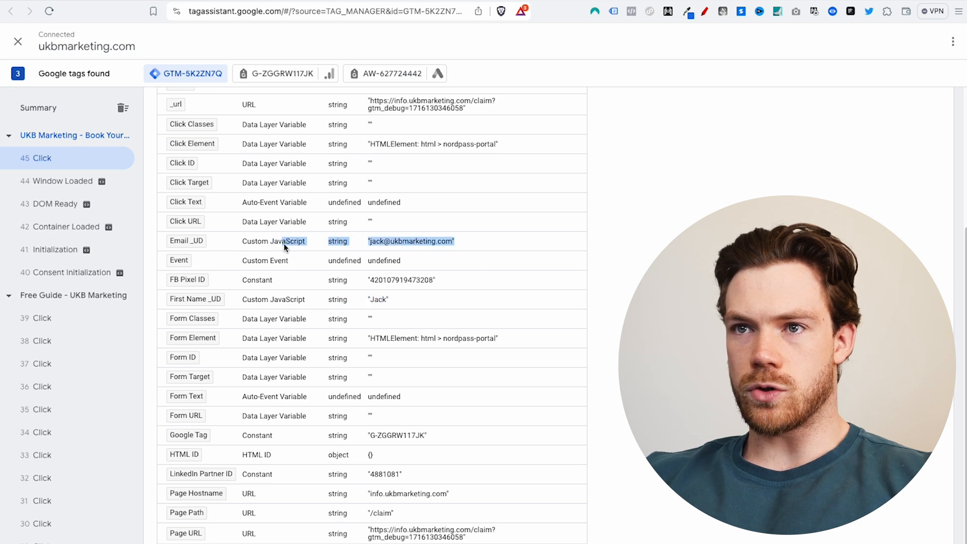
click(241, 244)
drag(457, 242, 371, 243)
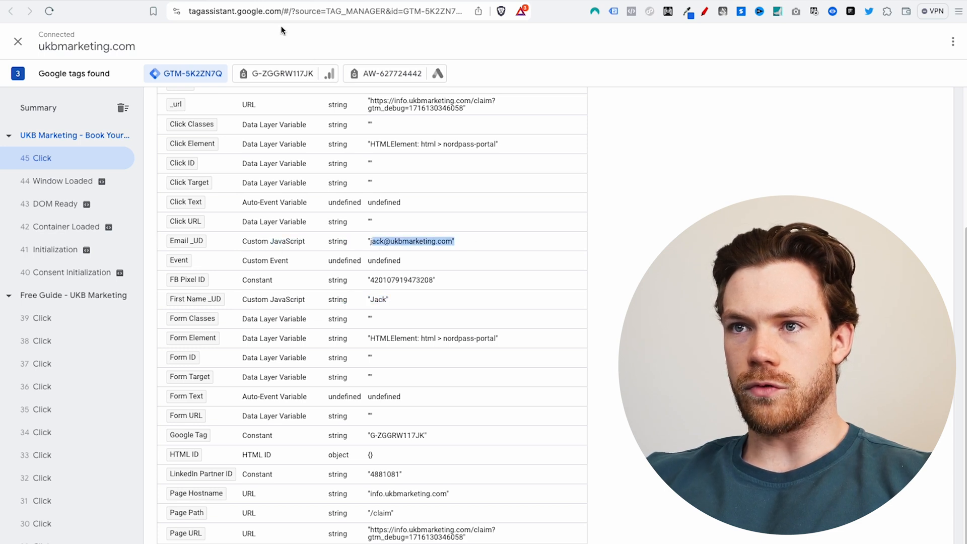
click(343, 239)
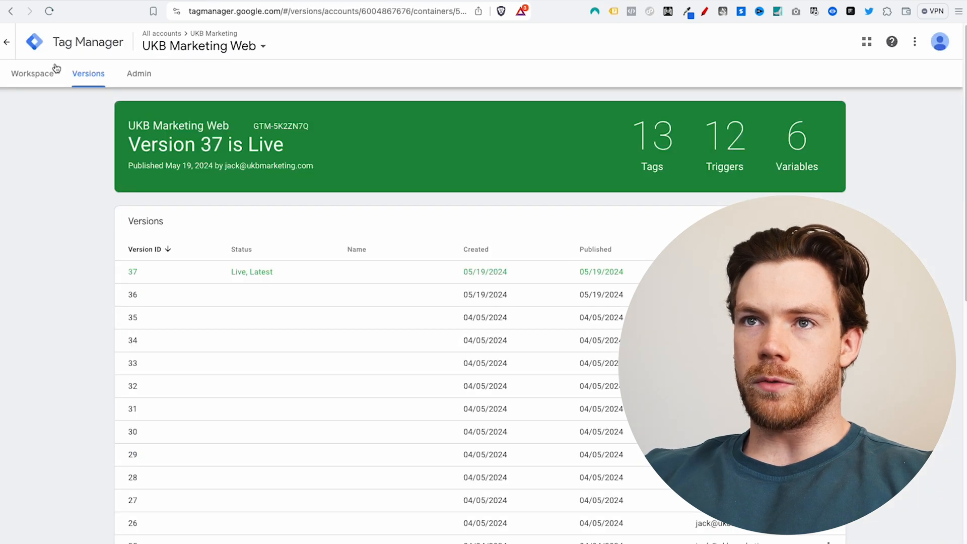
click(35, 75)
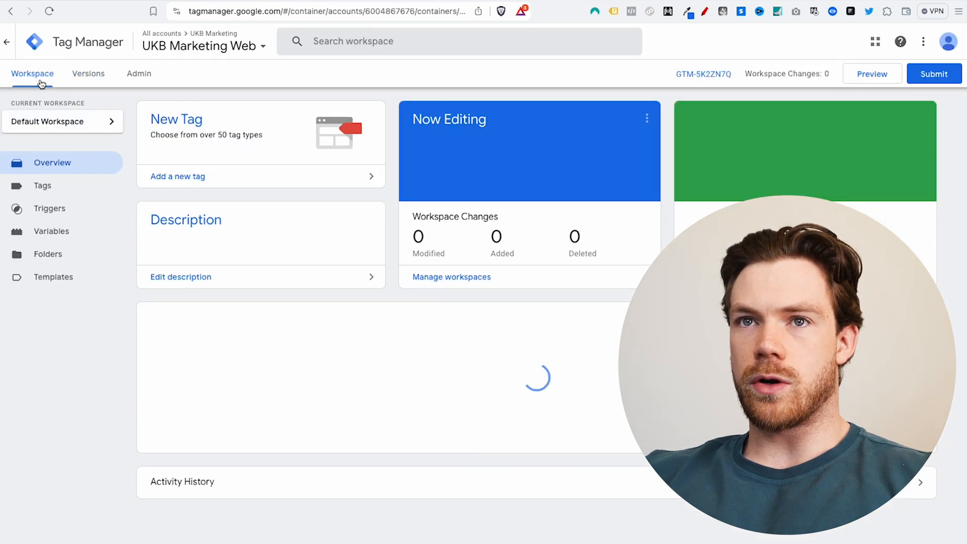
Step: Open the FB - Lead tag configuration and expand Customer information parameters down to the Email field
click(58, 219)
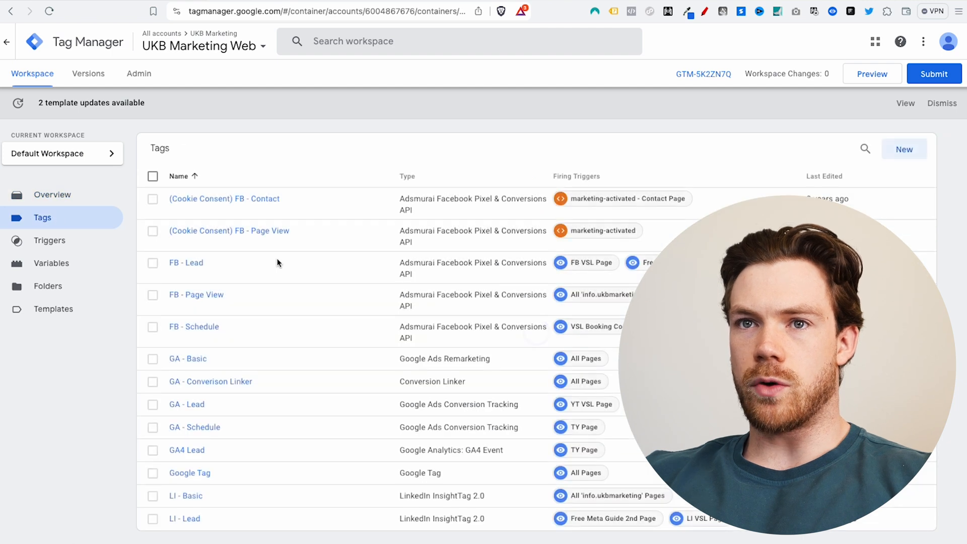
click(186, 263)
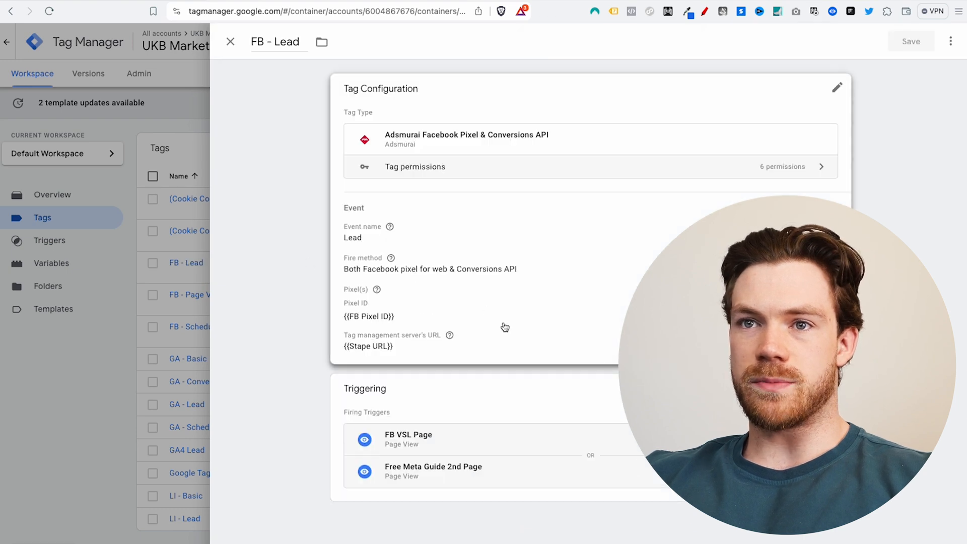
click(572, 322)
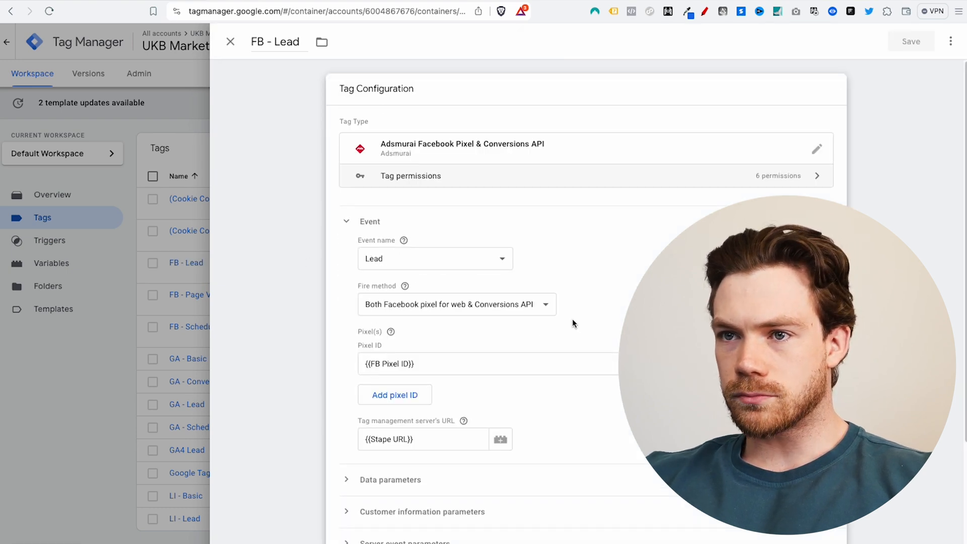
scroll(569, 298, down, 2)
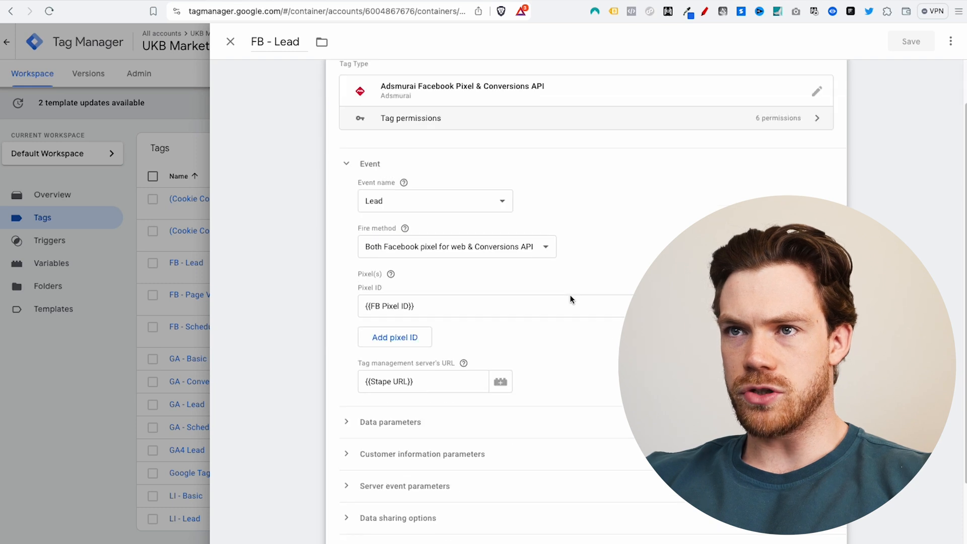
scroll(569, 298, down, 3)
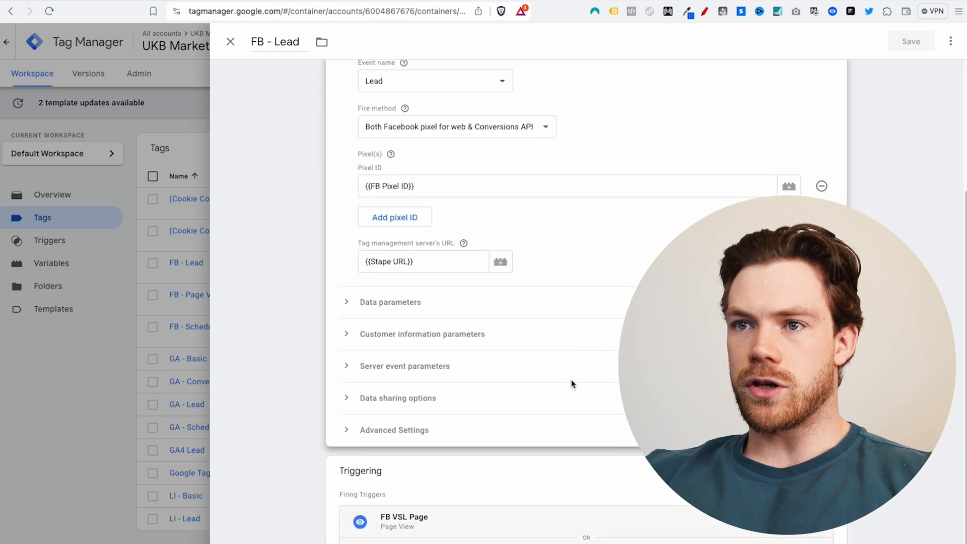
click(401, 334)
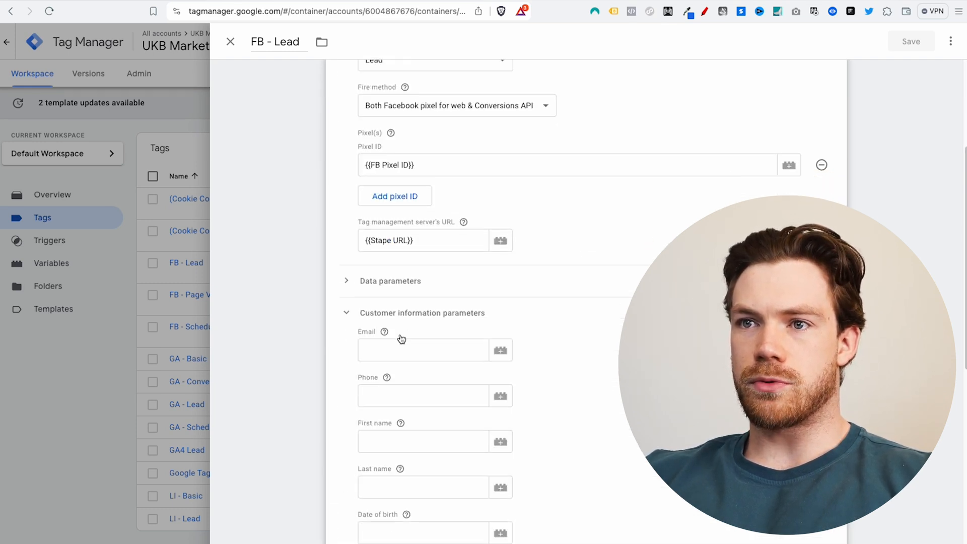
scroll(402, 339, down, 4)
click(482, 220)
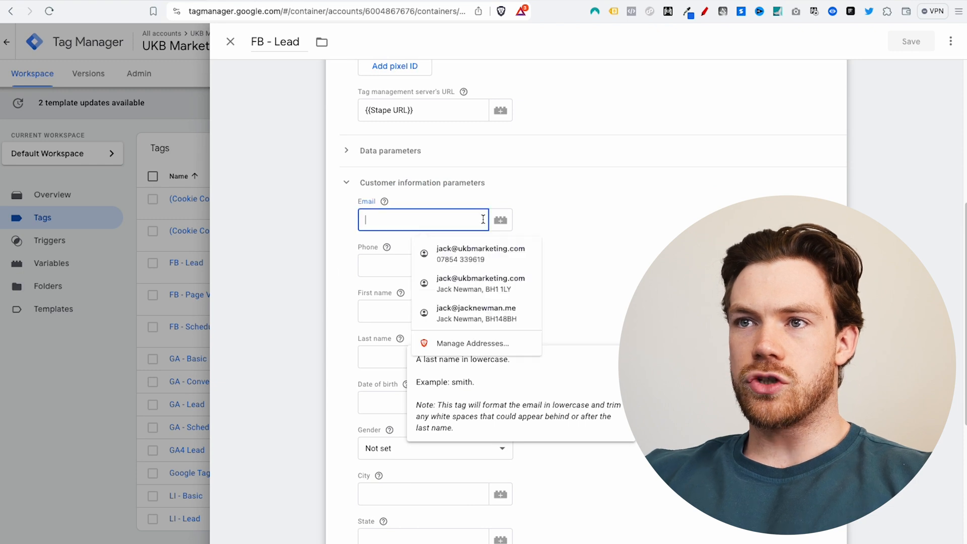
click(504, 221)
key(Escape)
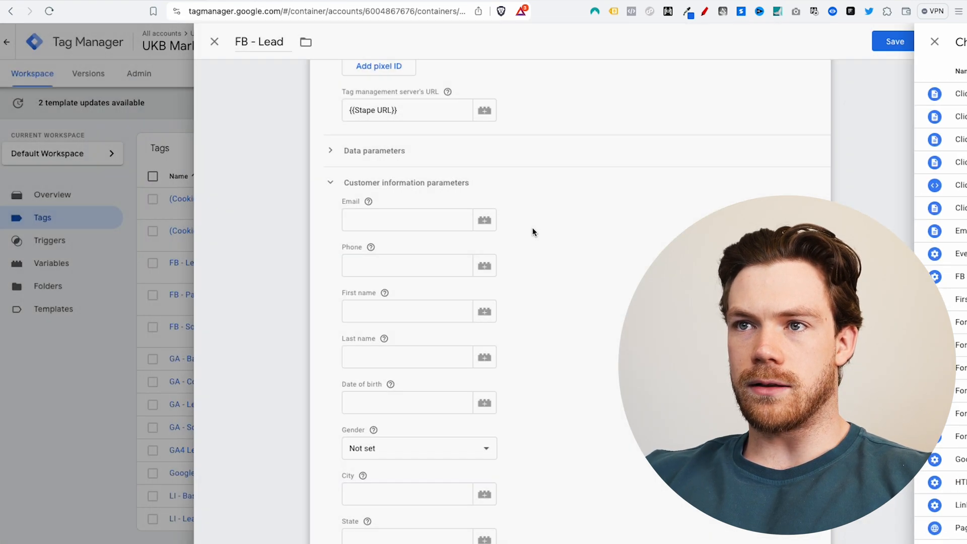
Step: Map the Email field to {{Email _UD}} and First name to {{First Name _UD}}
click(497, 224)
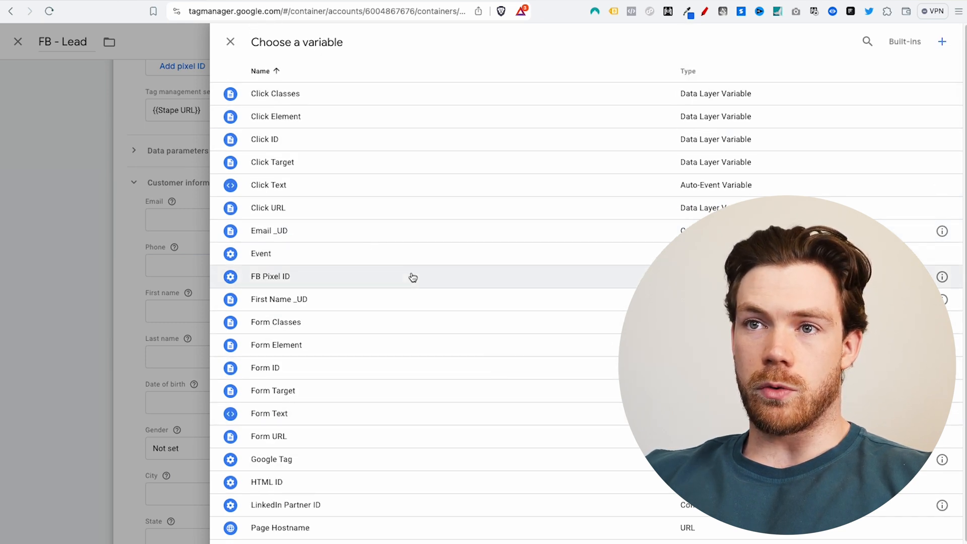
click(275, 231)
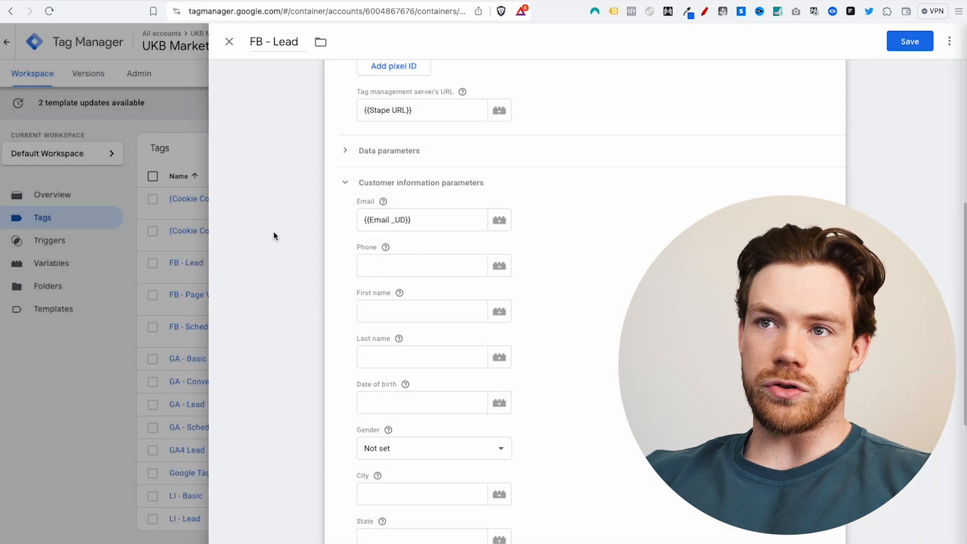
click(506, 314)
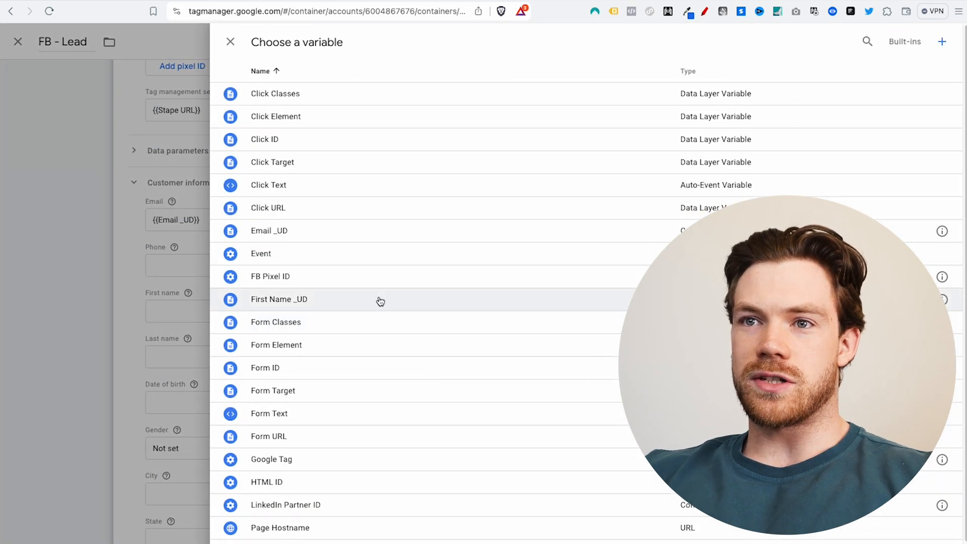
click(377, 300)
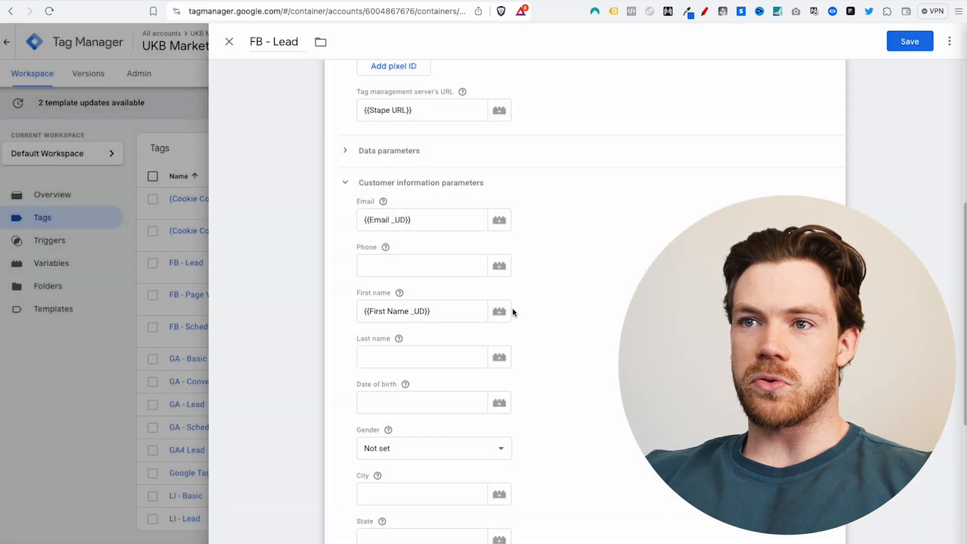
Step: Save the FB - Lead tag and publish the changes without a version description
click(912, 50)
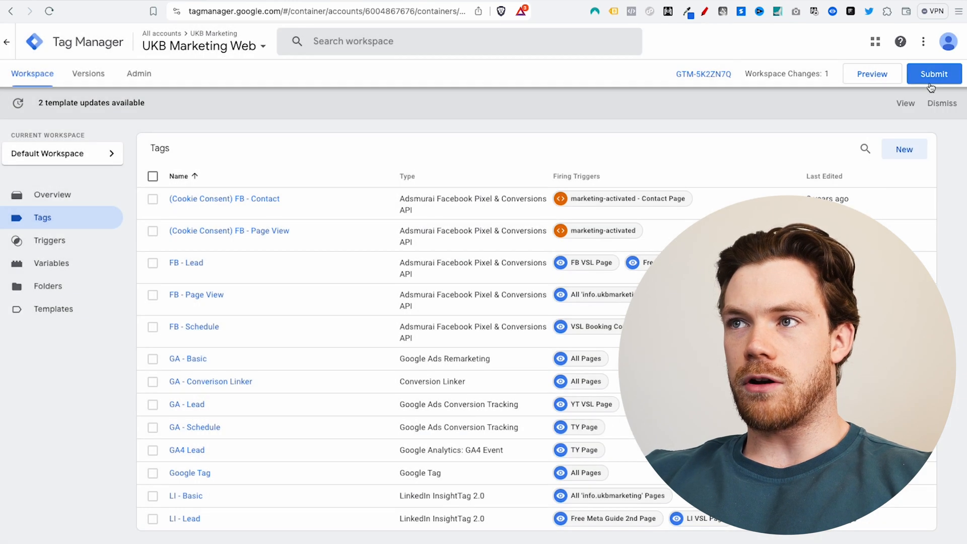
click(936, 72)
click(920, 47)
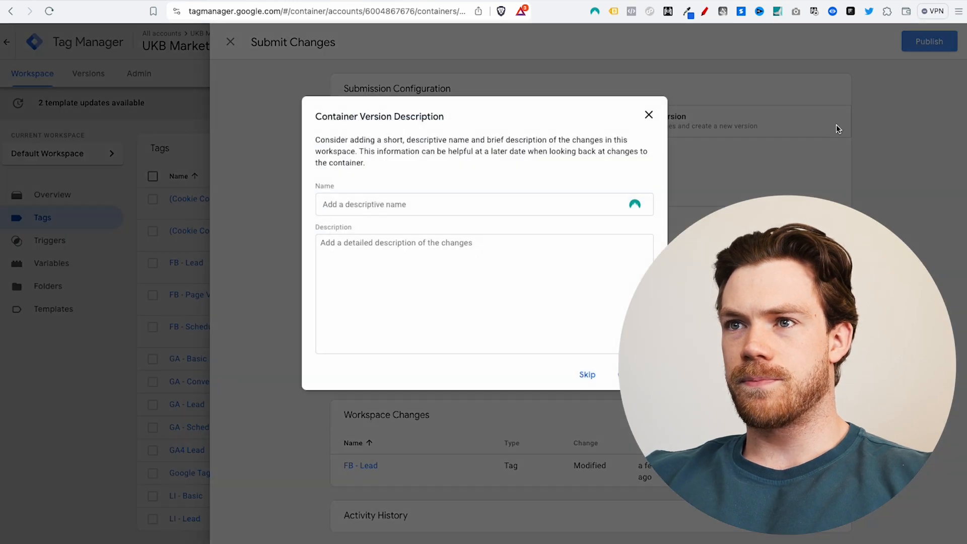
click(586, 374)
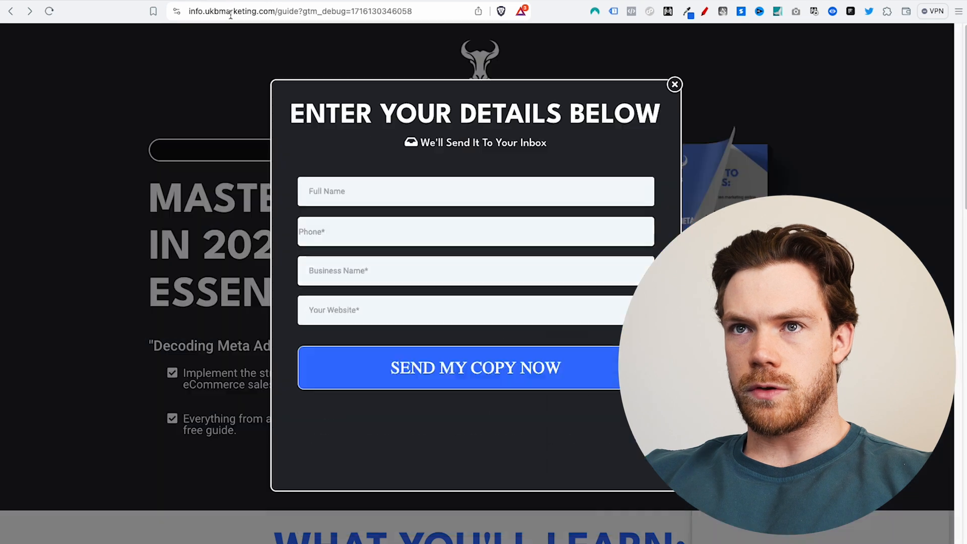
Step: Reload the guide page and submit a fresh autofilled lead with both consent boxes ticked
click(238, 11)
key(Return)
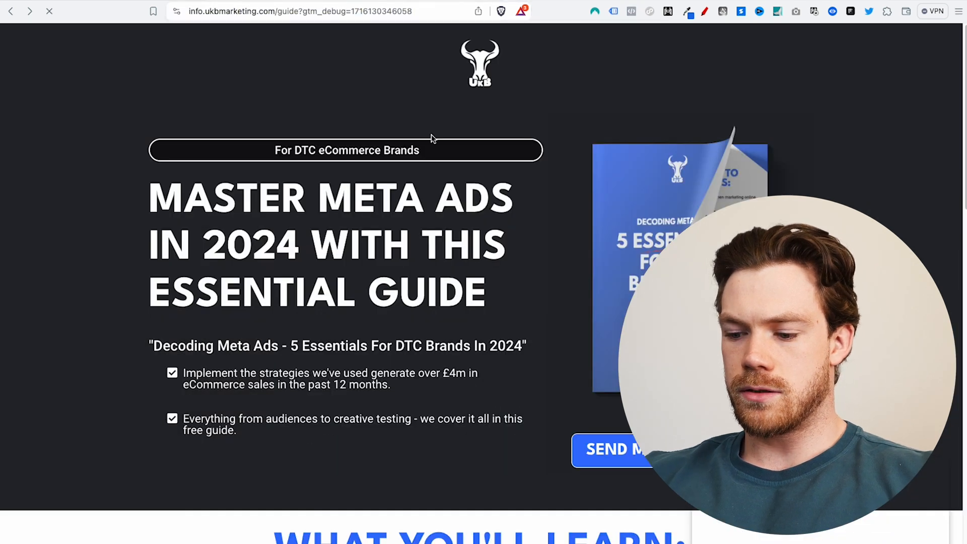
click(620, 455)
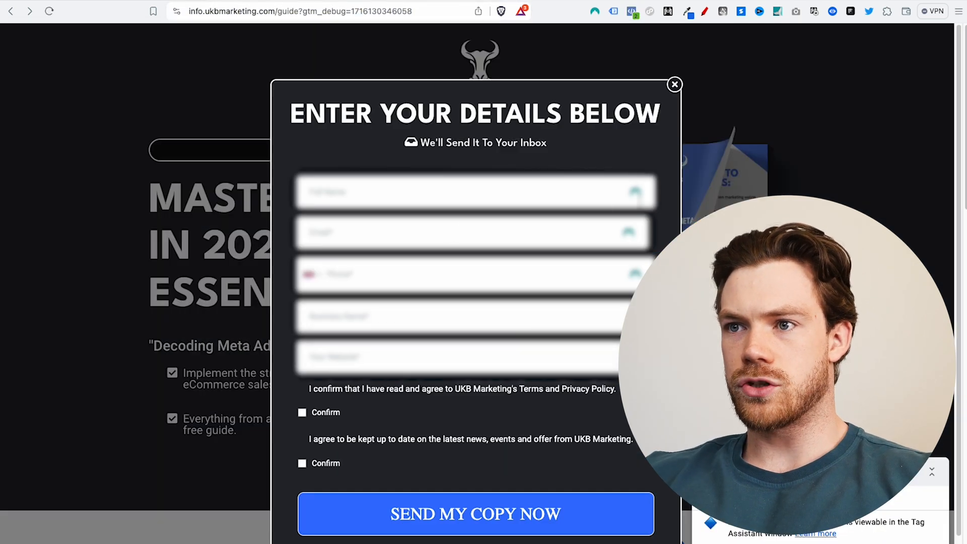
click(451, 254)
click(302, 412)
click(302, 463)
click(367, 514)
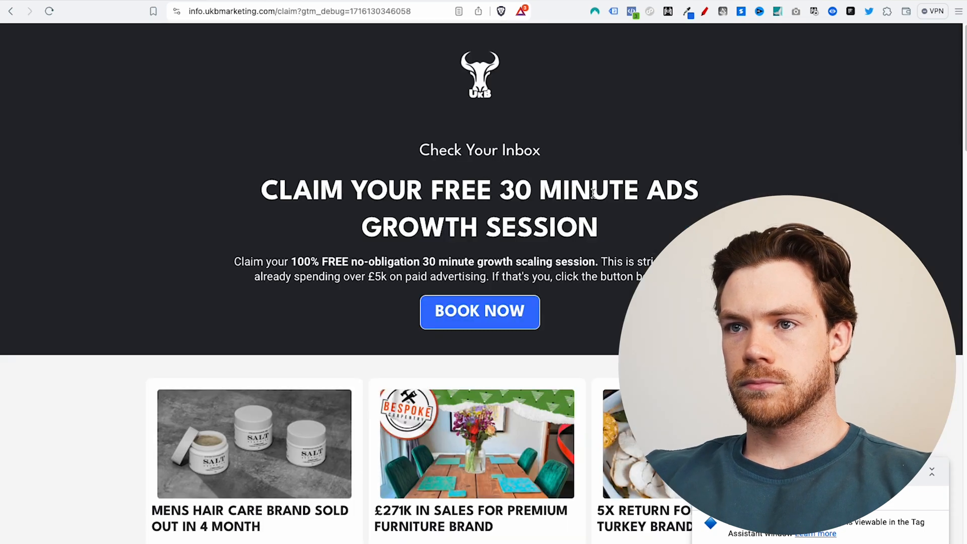
key(ctrl+Tab)
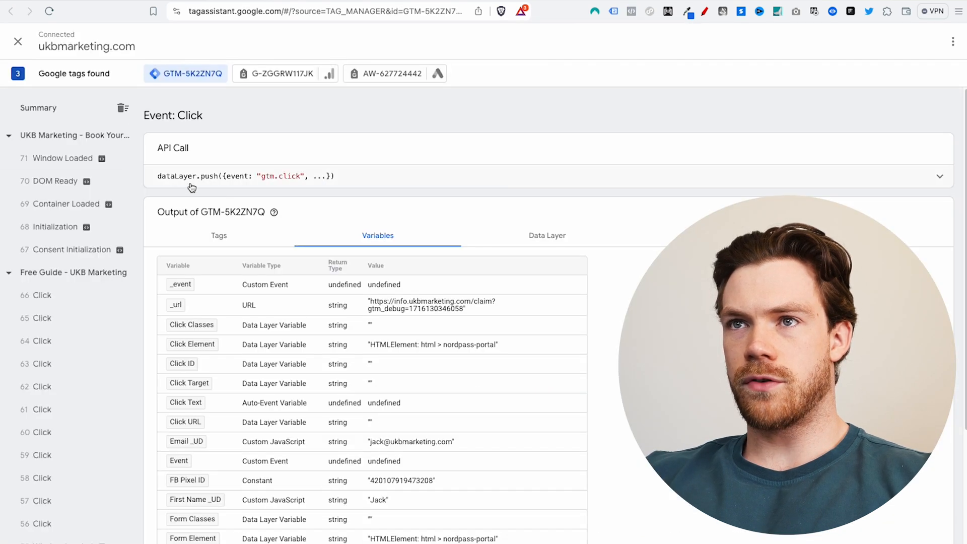
Step: Open the FB - Lead tag fired on Container Loaded and expand all its properties
click(64, 135)
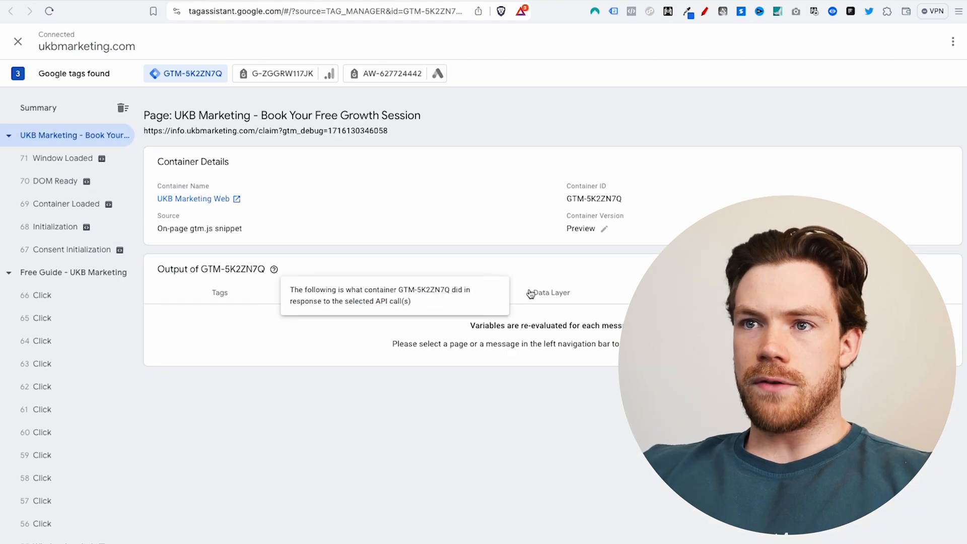
click(231, 292)
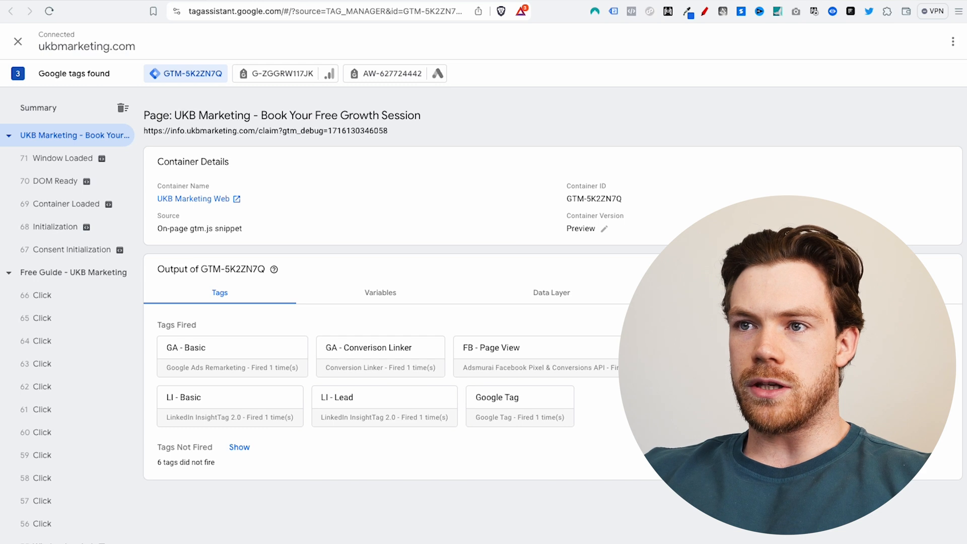
click(720, 357)
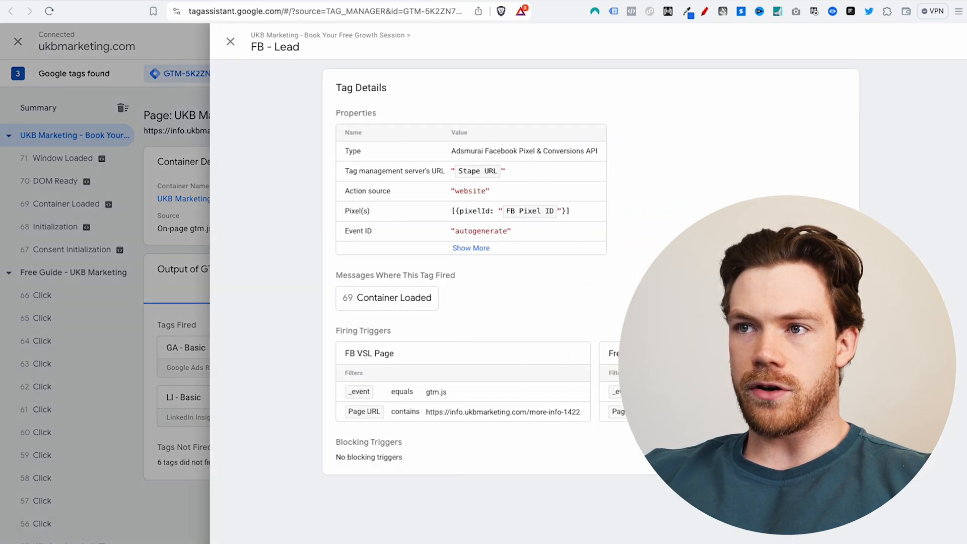
click(408, 298)
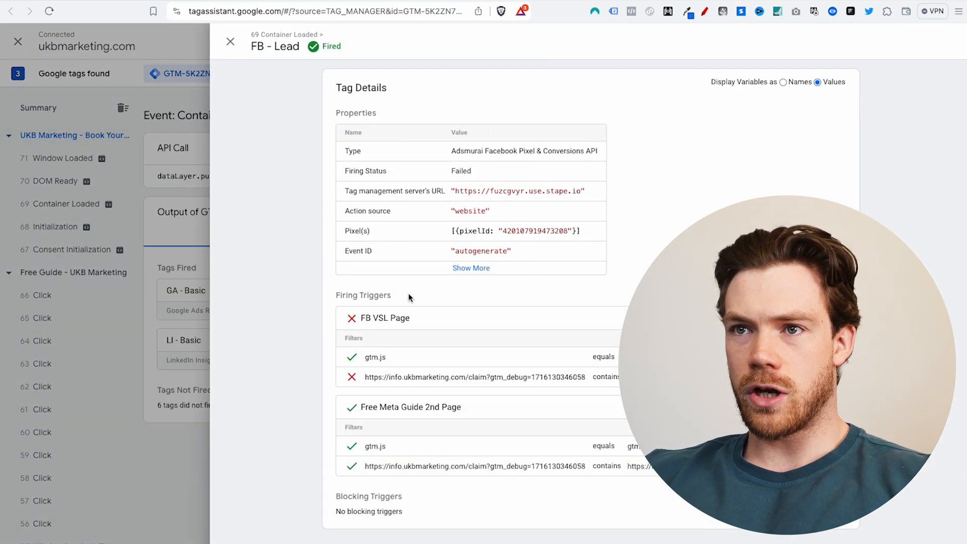
click(465, 269)
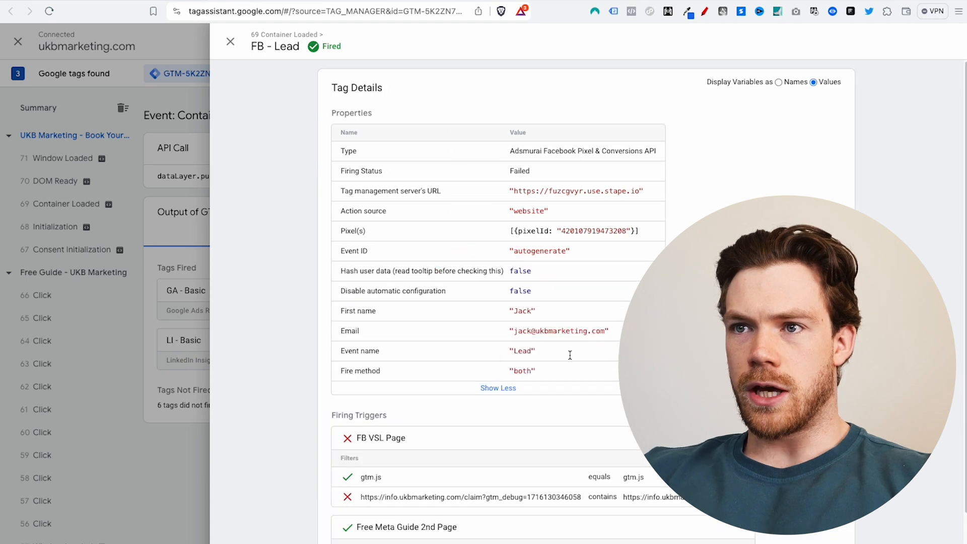
click(495, 389)
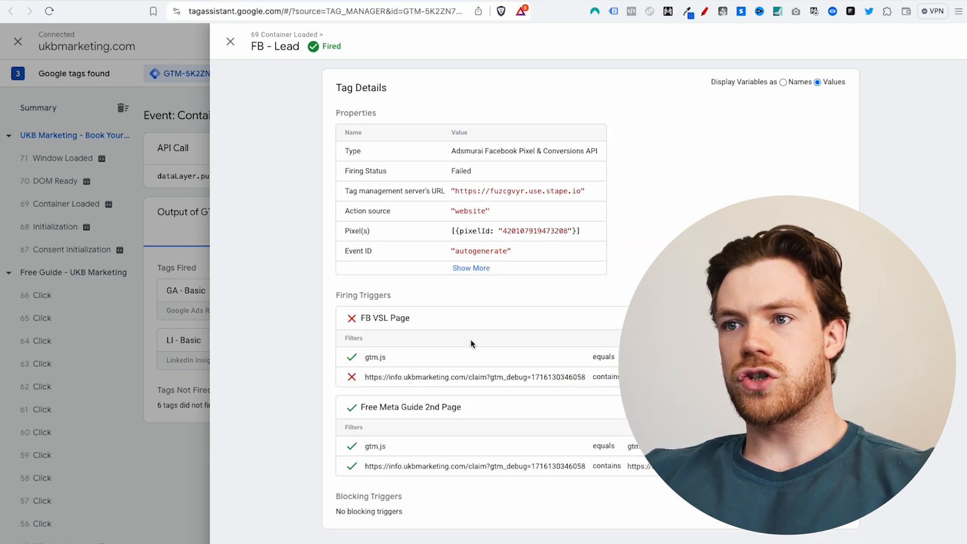
click(485, 269)
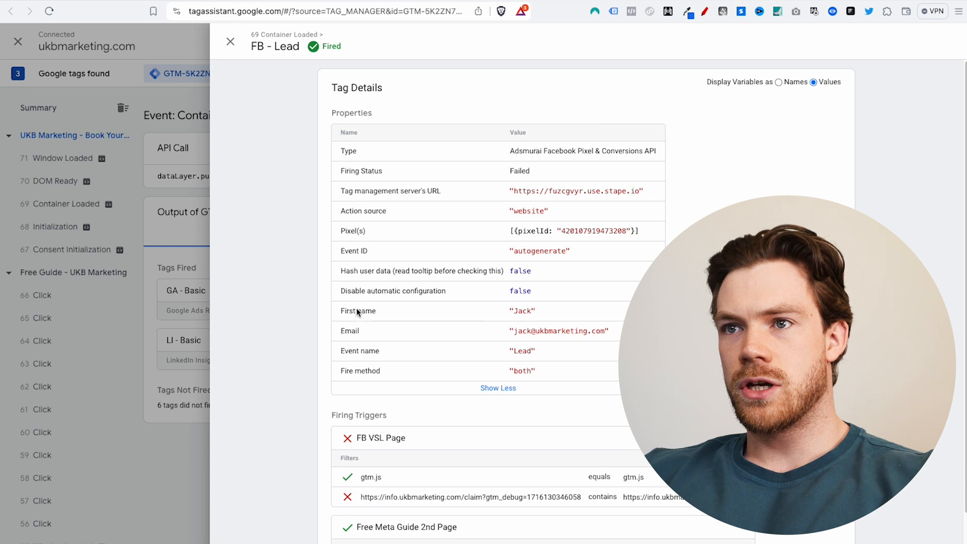
Step: Verify First name and Email resolve from the _UD variables to the test lead's values
drag(330, 310, 551, 313)
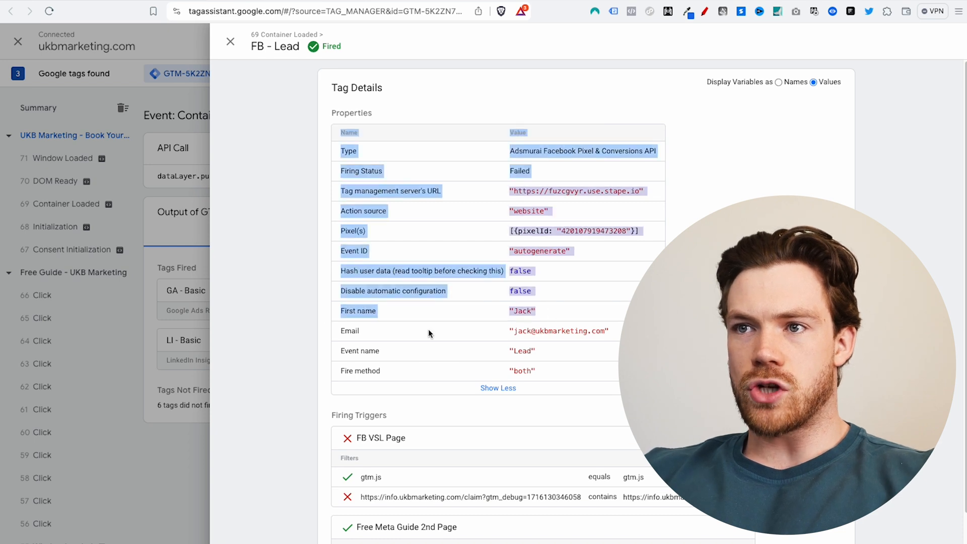
click(432, 331)
drag(328, 332, 541, 331)
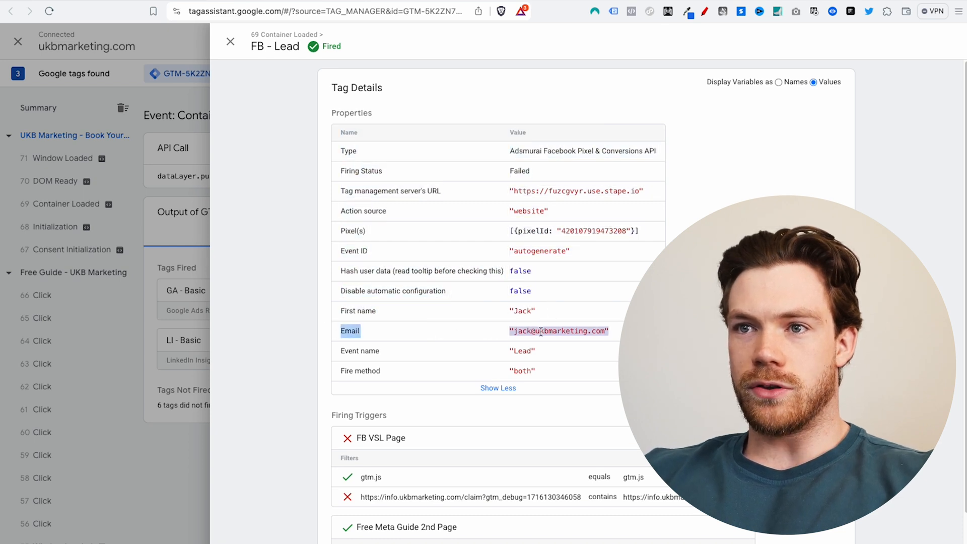
click(779, 82)
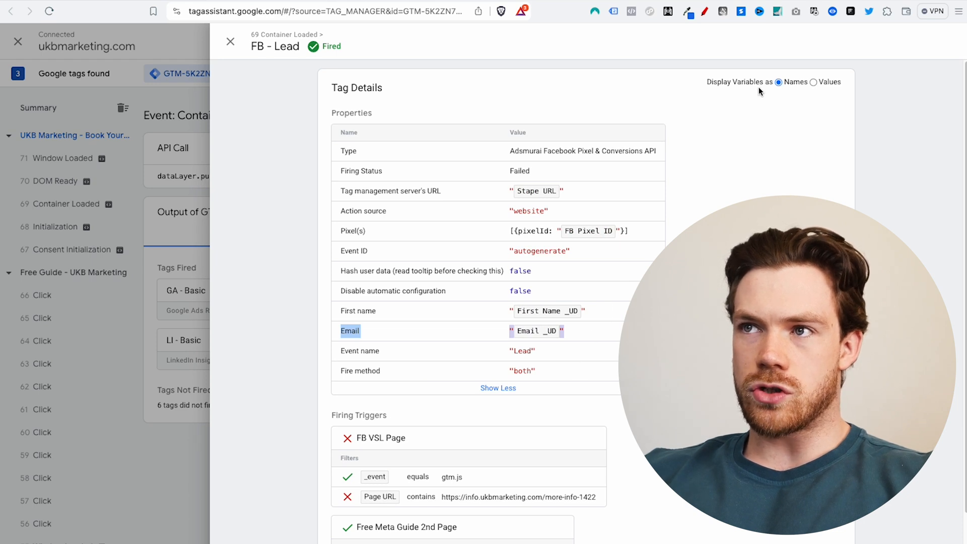
click(816, 81)
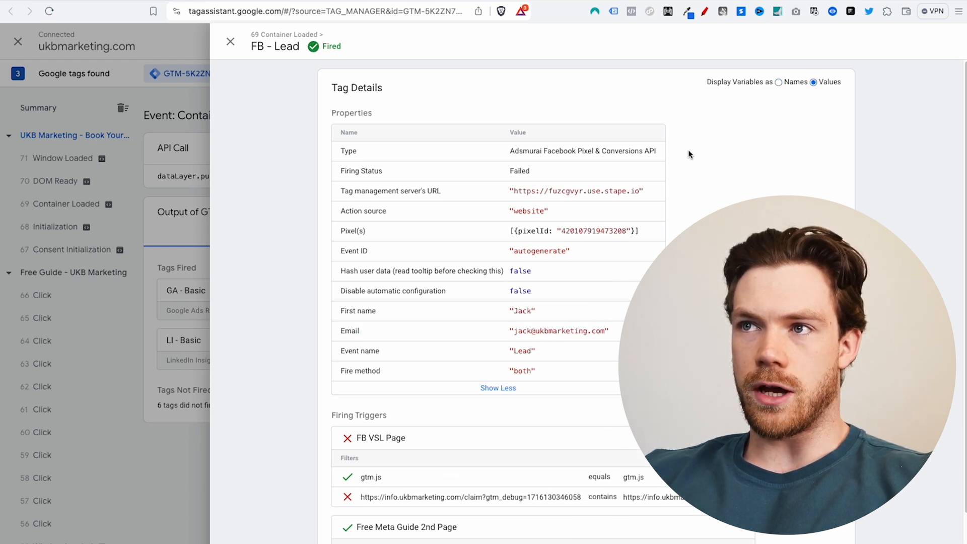
drag(517, 330, 619, 332)
drag(517, 311, 535, 311)
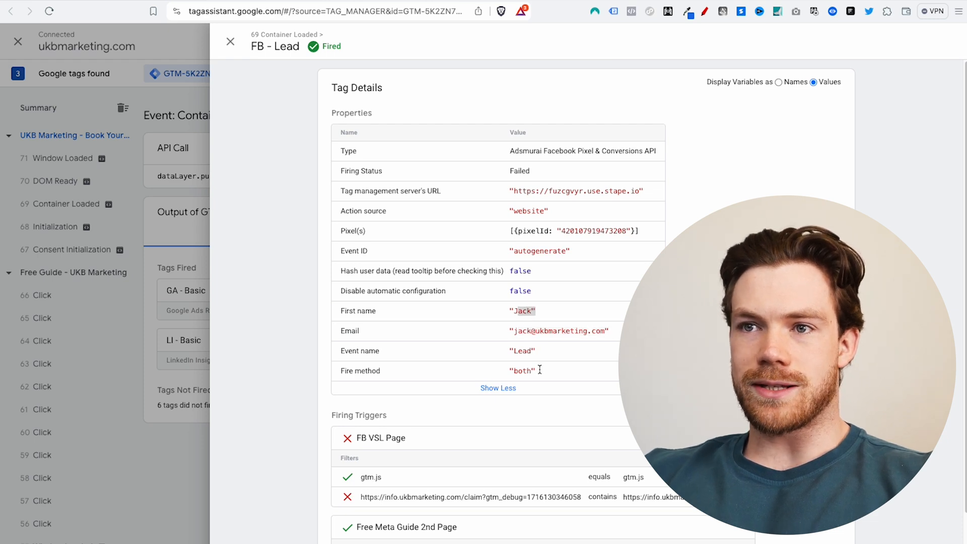
click(230, 41)
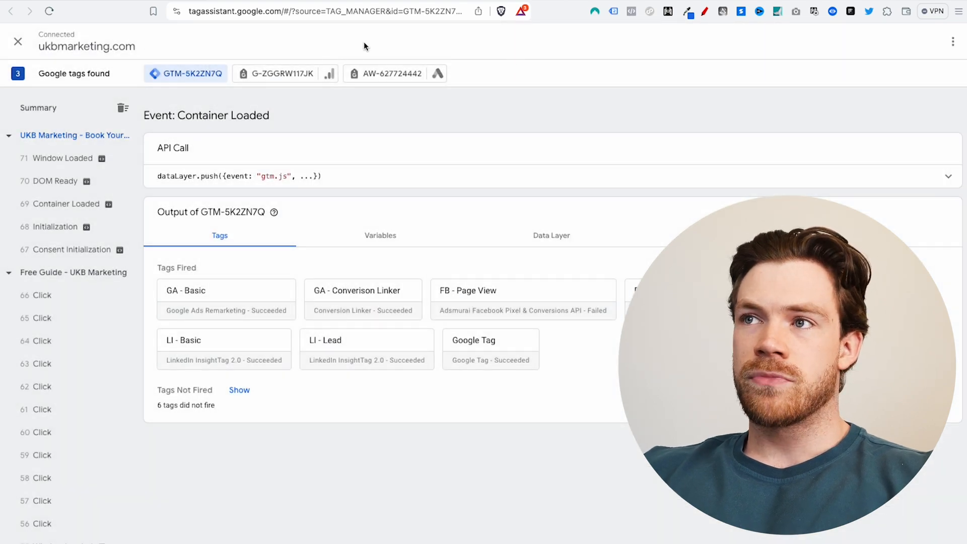